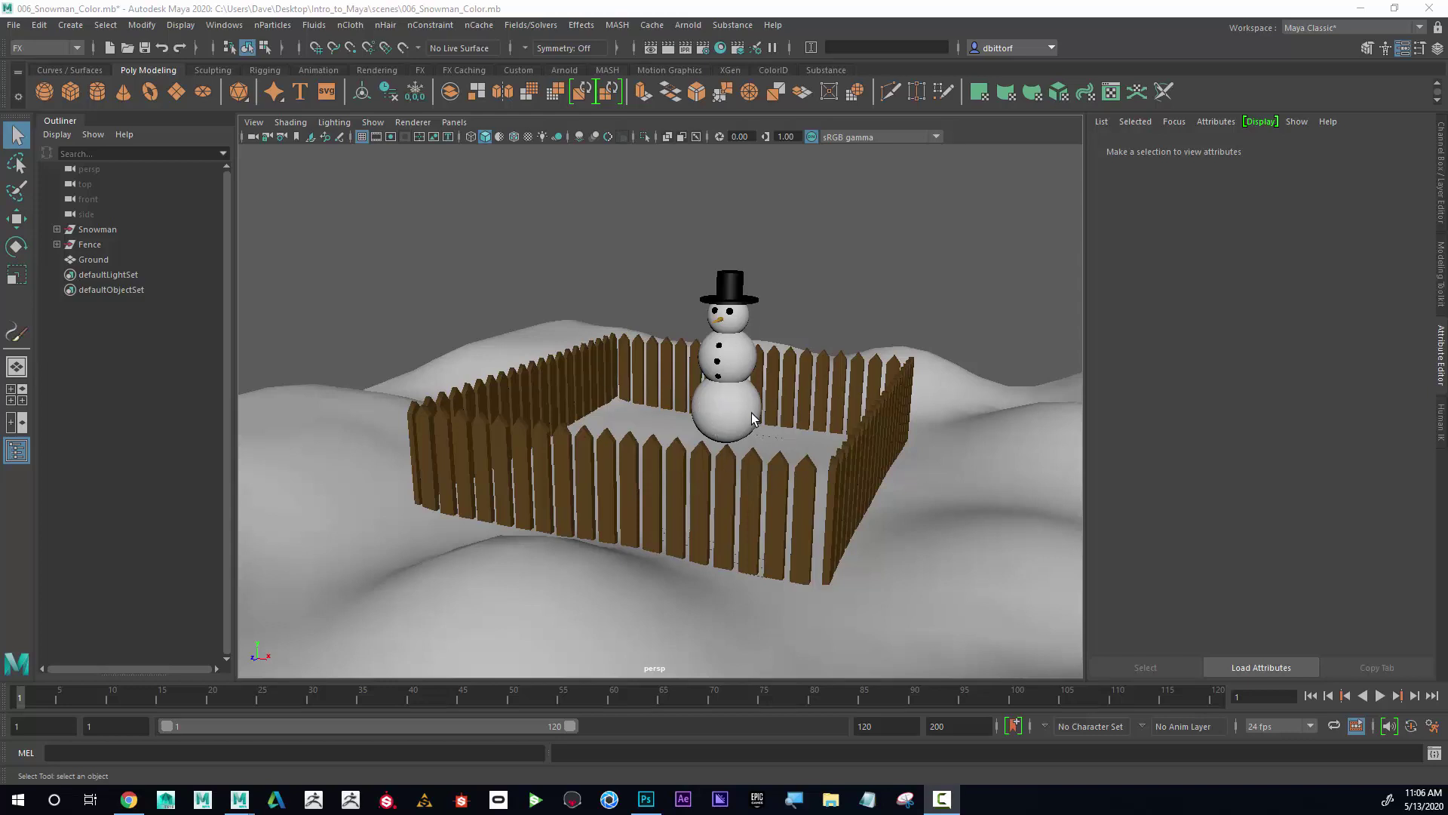
Orbit around the snowman and fence, then open the Content Browser's TreesMesh examples.
{"action": "mouse_move", "coordinate": [784, 439]}
{"action": "left_mouse_down", "text": "alt"}
{"action": "mouse_move", "coordinate": [738, 423]}
{"action": "mouse_move", "coordinate": [724, 453]}
{"action": "left_mouse_up", "text": "alt"}
{"action": "mouse_move", "coordinate": [724, 452]}
{"action": "right_mouse_down", "text": "alt"}
{"action": "mouse_move", "coordinate": [717, 467]}
{"action": "mouse_move", "coordinate": [608, 398]}
{"action": "right_mouse_up", "text": "alt"}
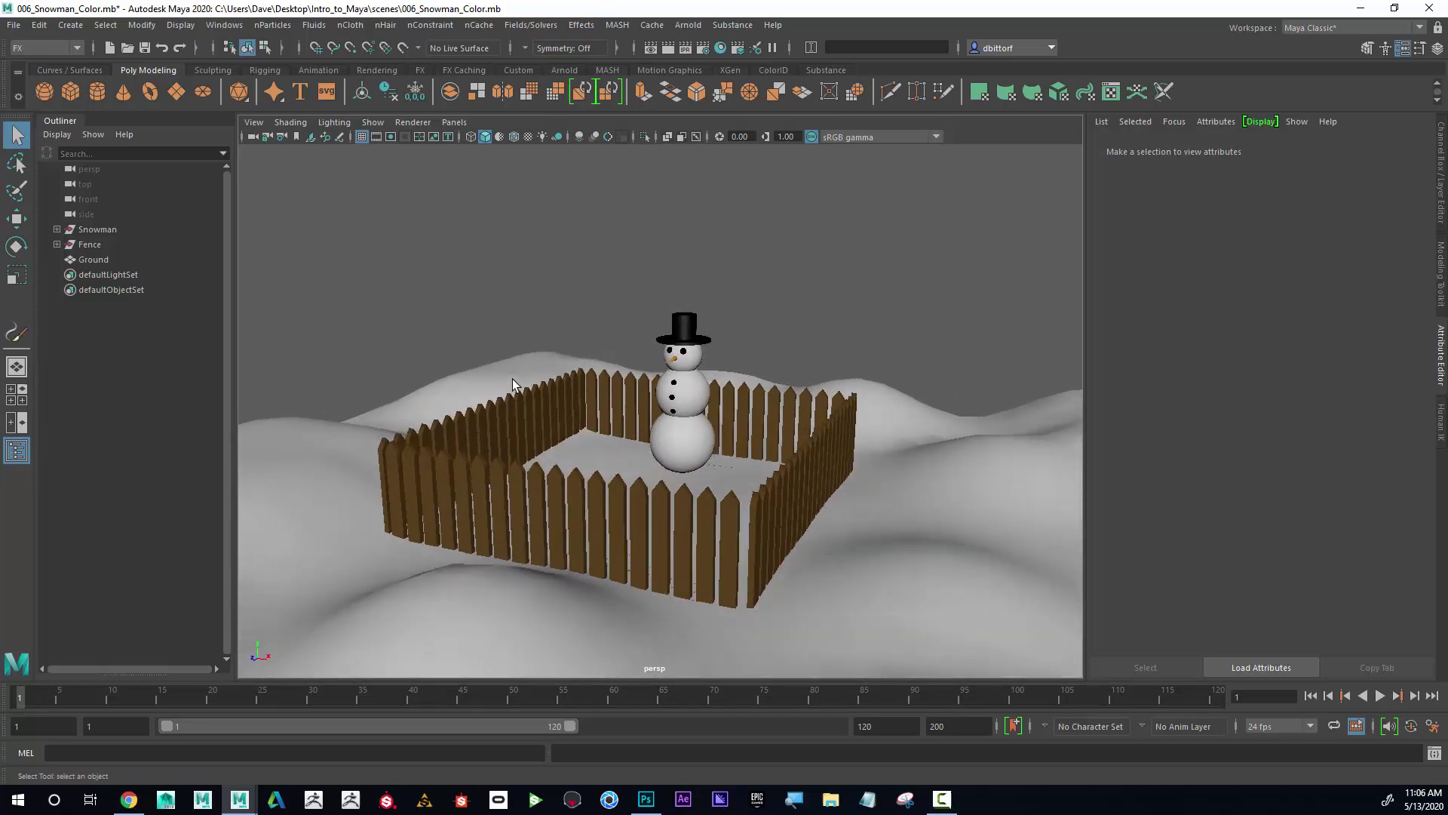
{"action": "left_click", "coordinate": [225, 26]}
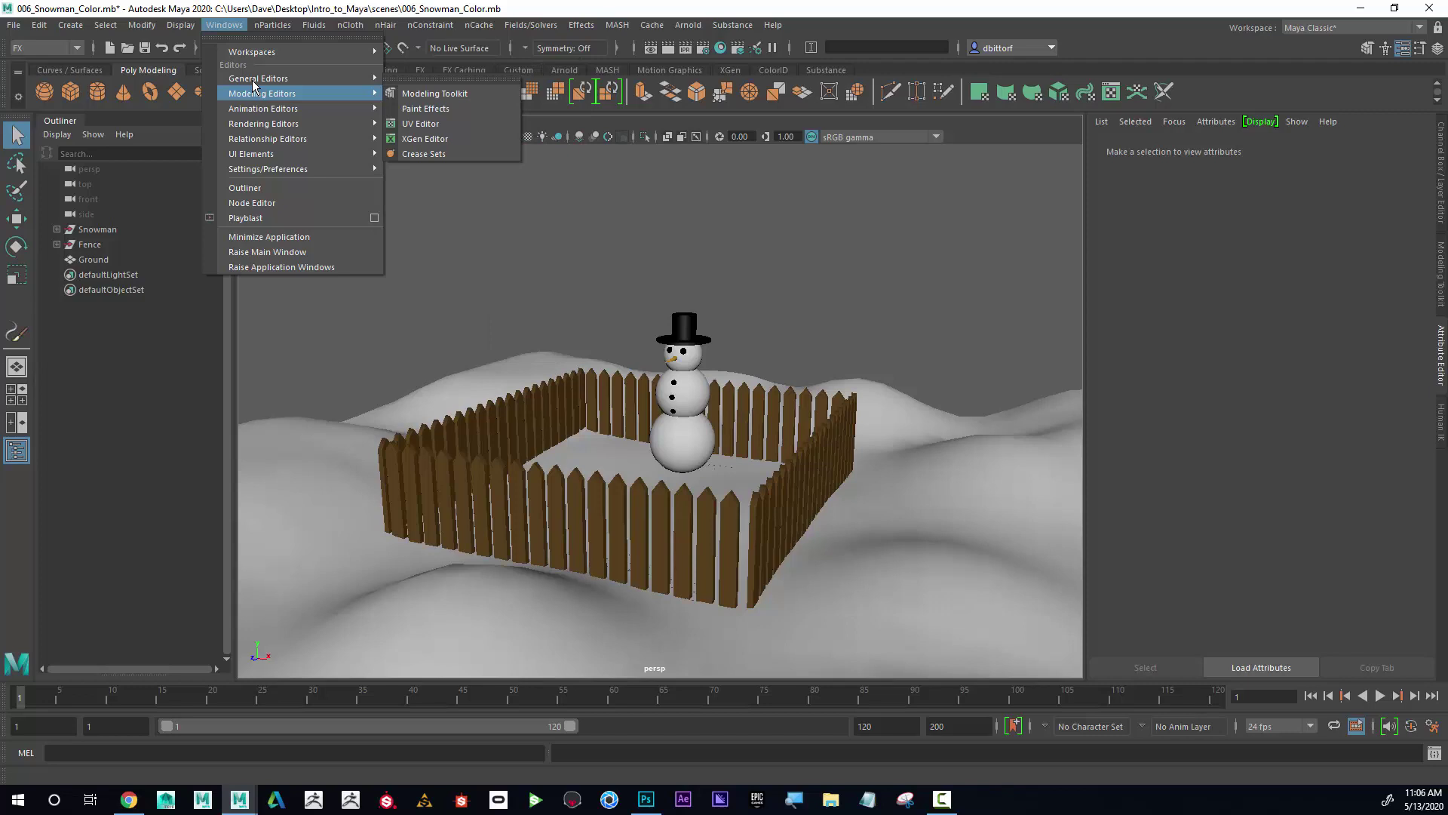
{"action": "mouse_move", "coordinate": [258, 79]}
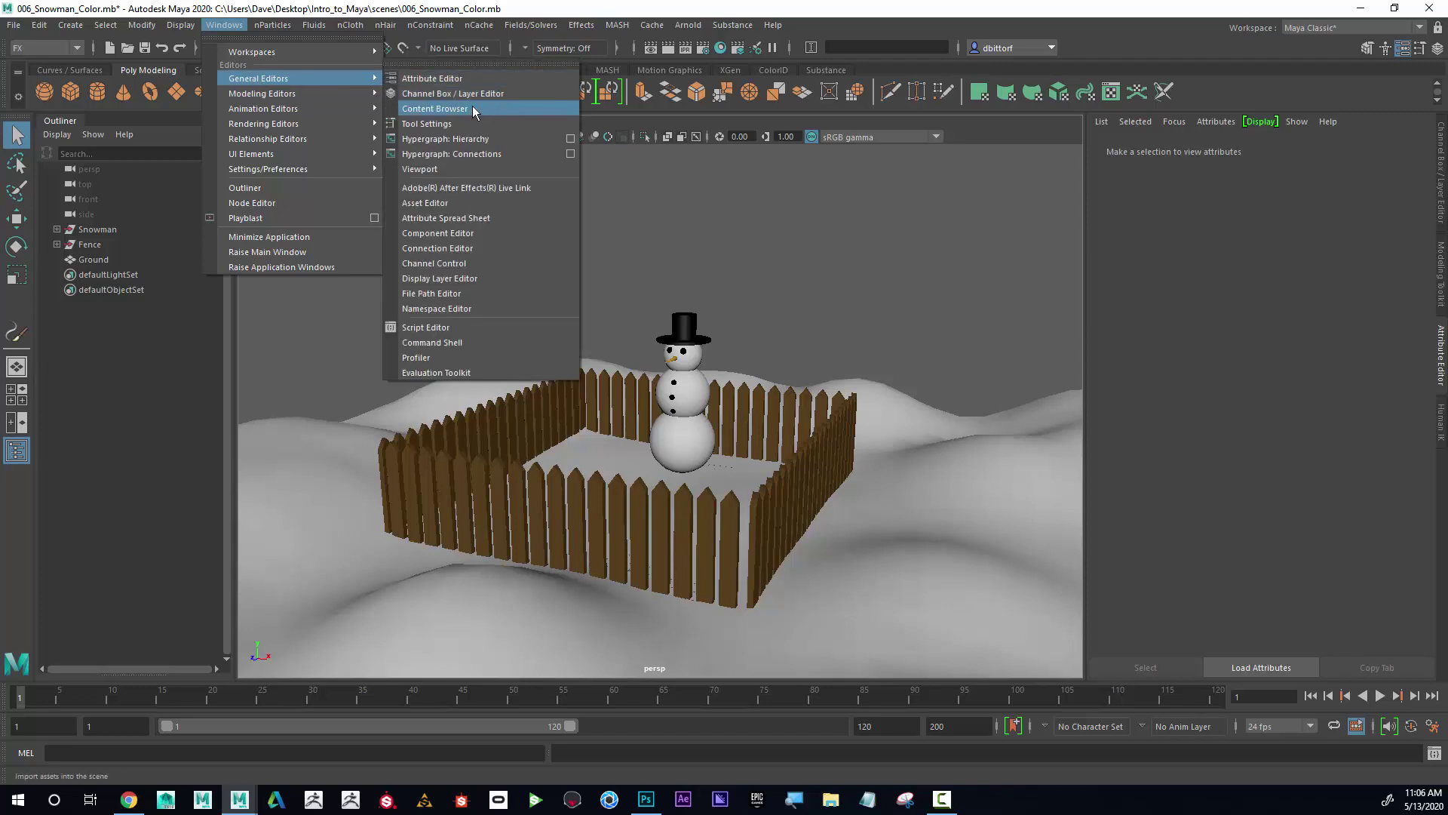
{"action": "left_click", "coordinate": [474, 111]}
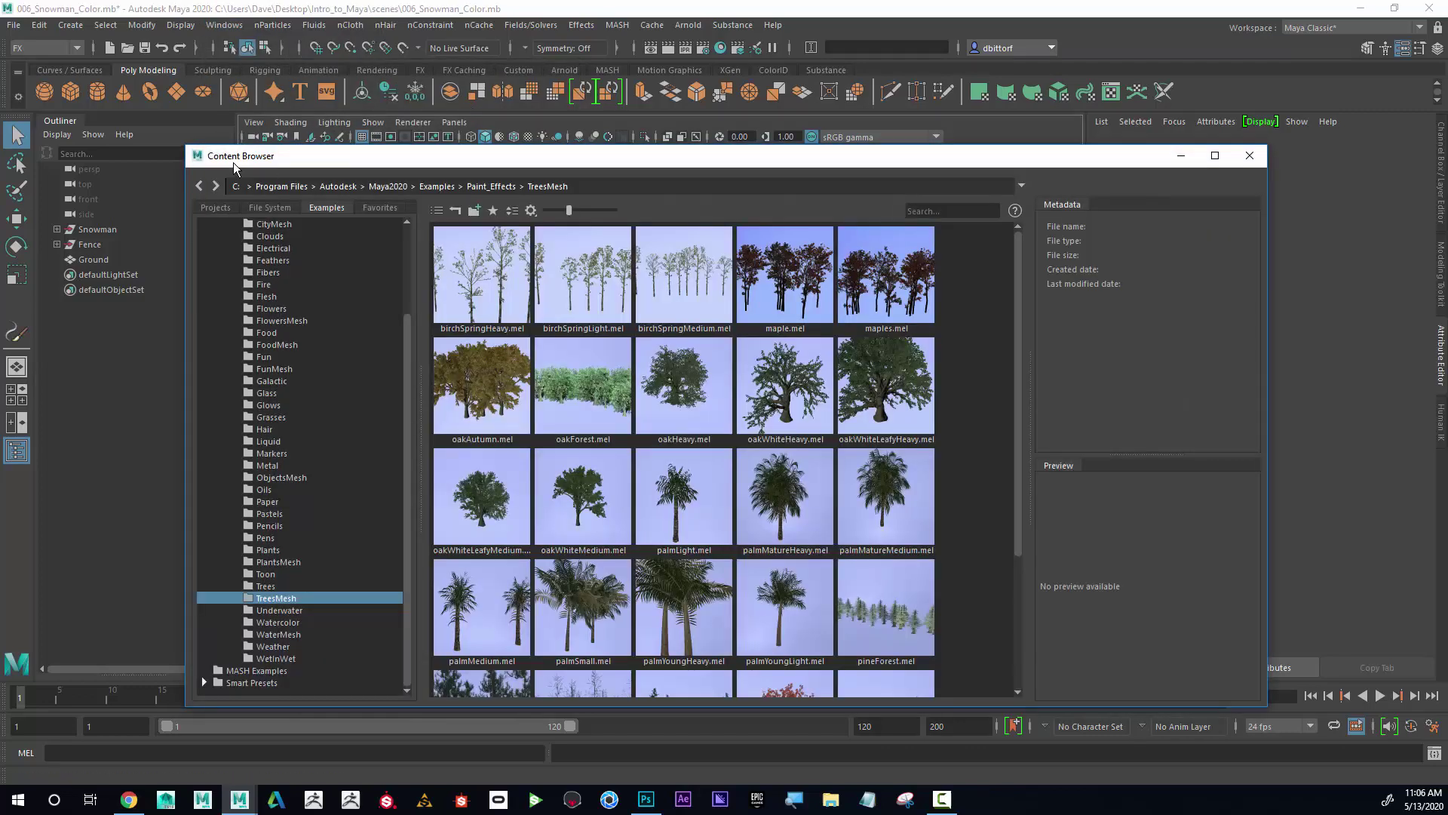
{"action": "left_click_drag", "start_coordinate": [408, 363], "coordinate": [407, 267]}
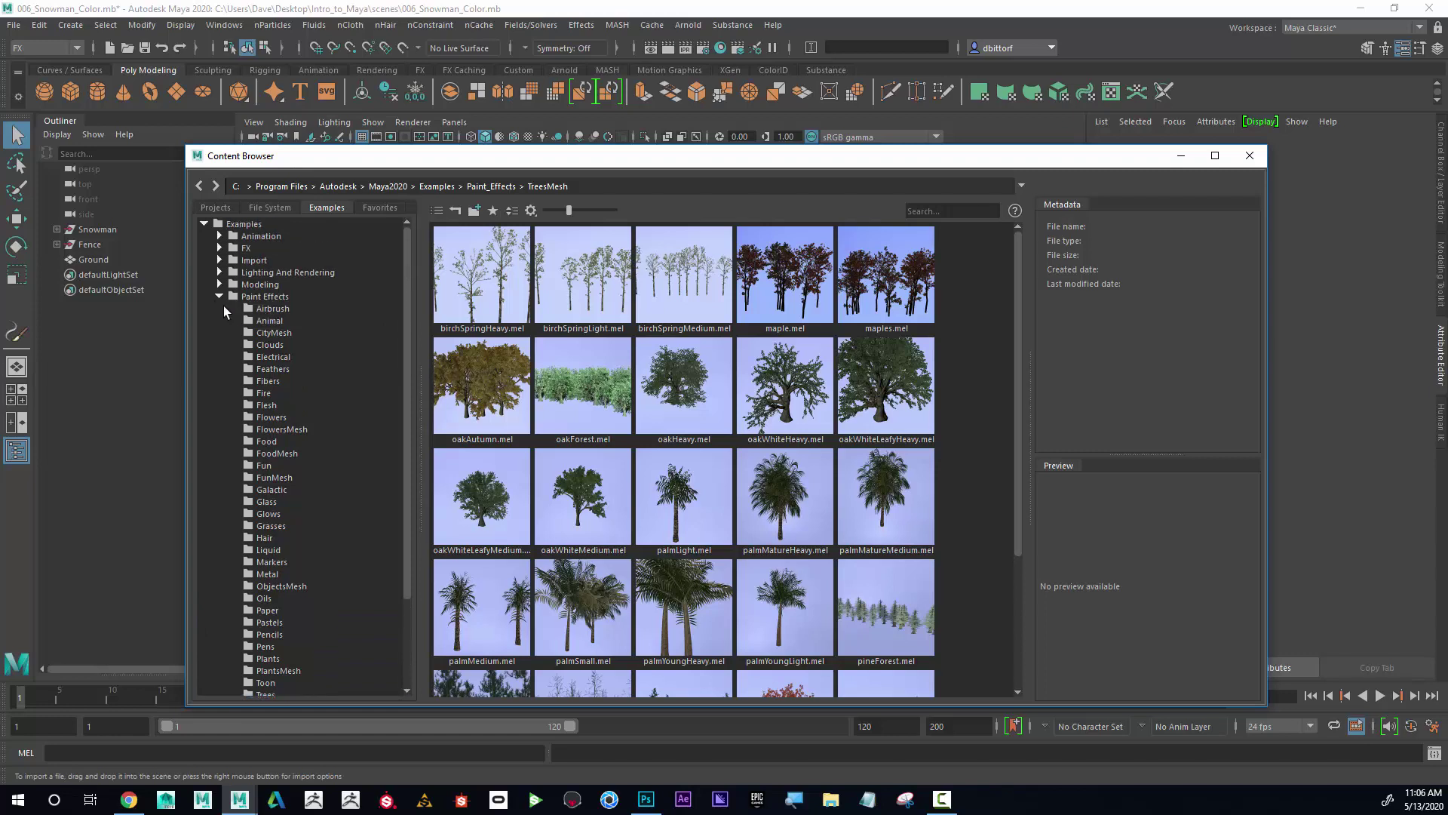
{"action": "left_click", "coordinate": [218, 297]}
{"action": "left_click", "coordinate": [220, 284]}
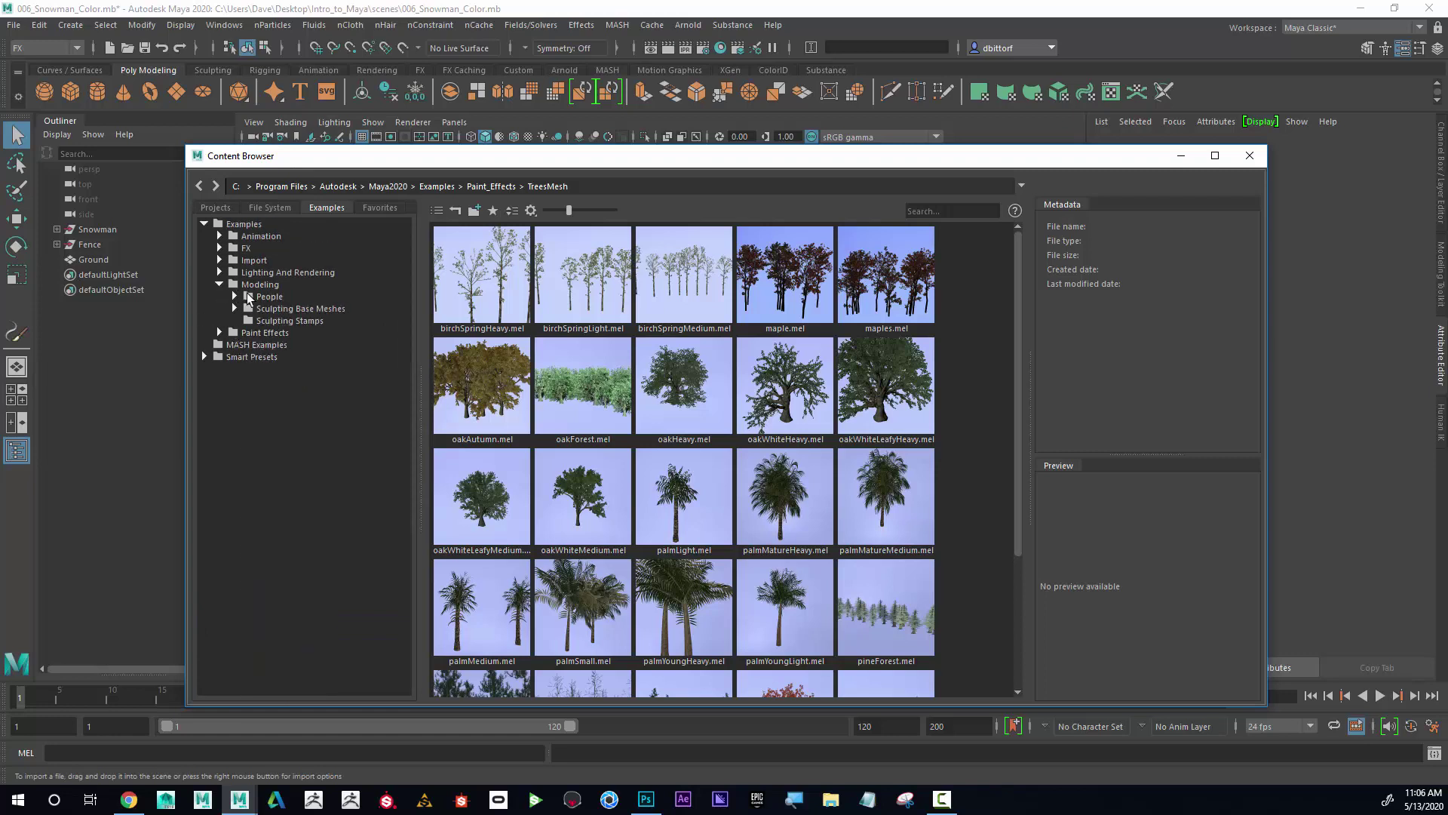
{"action": "left_click", "coordinate": [266, 296]}
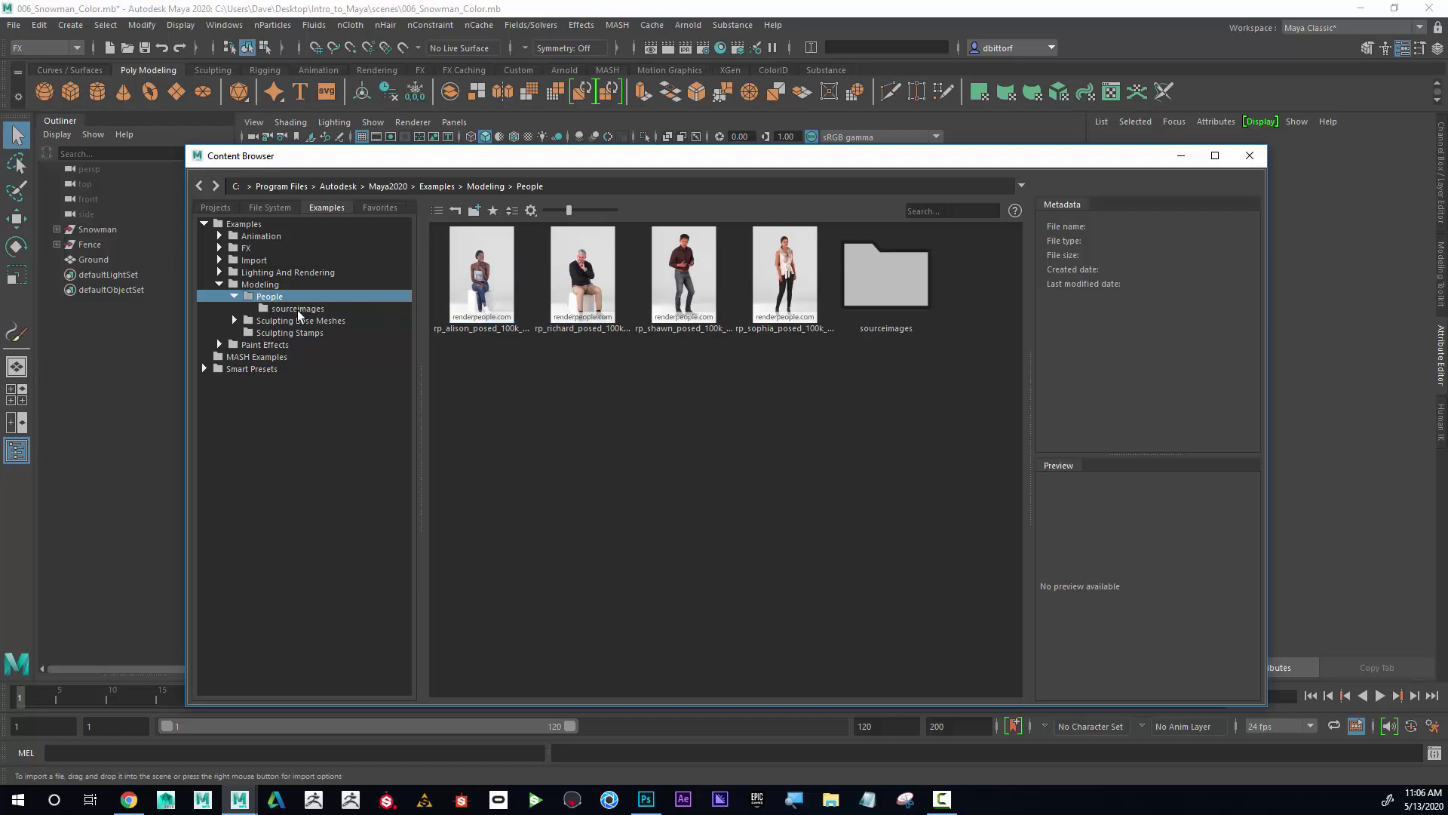
{"action": "left_click", "coordinate": [280, 322]}
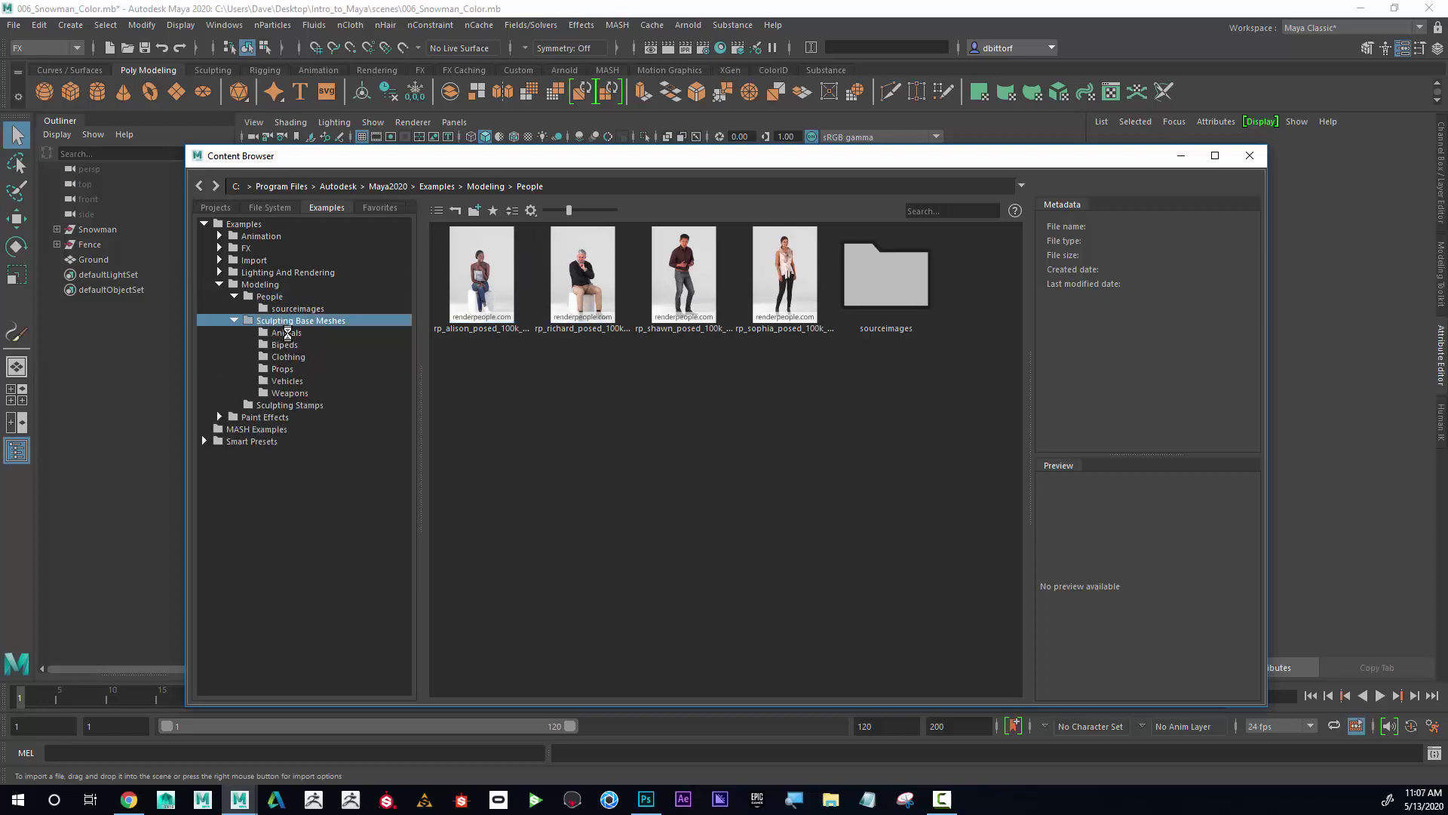
{"action": "left_click", "coordinate": [286, 333]}
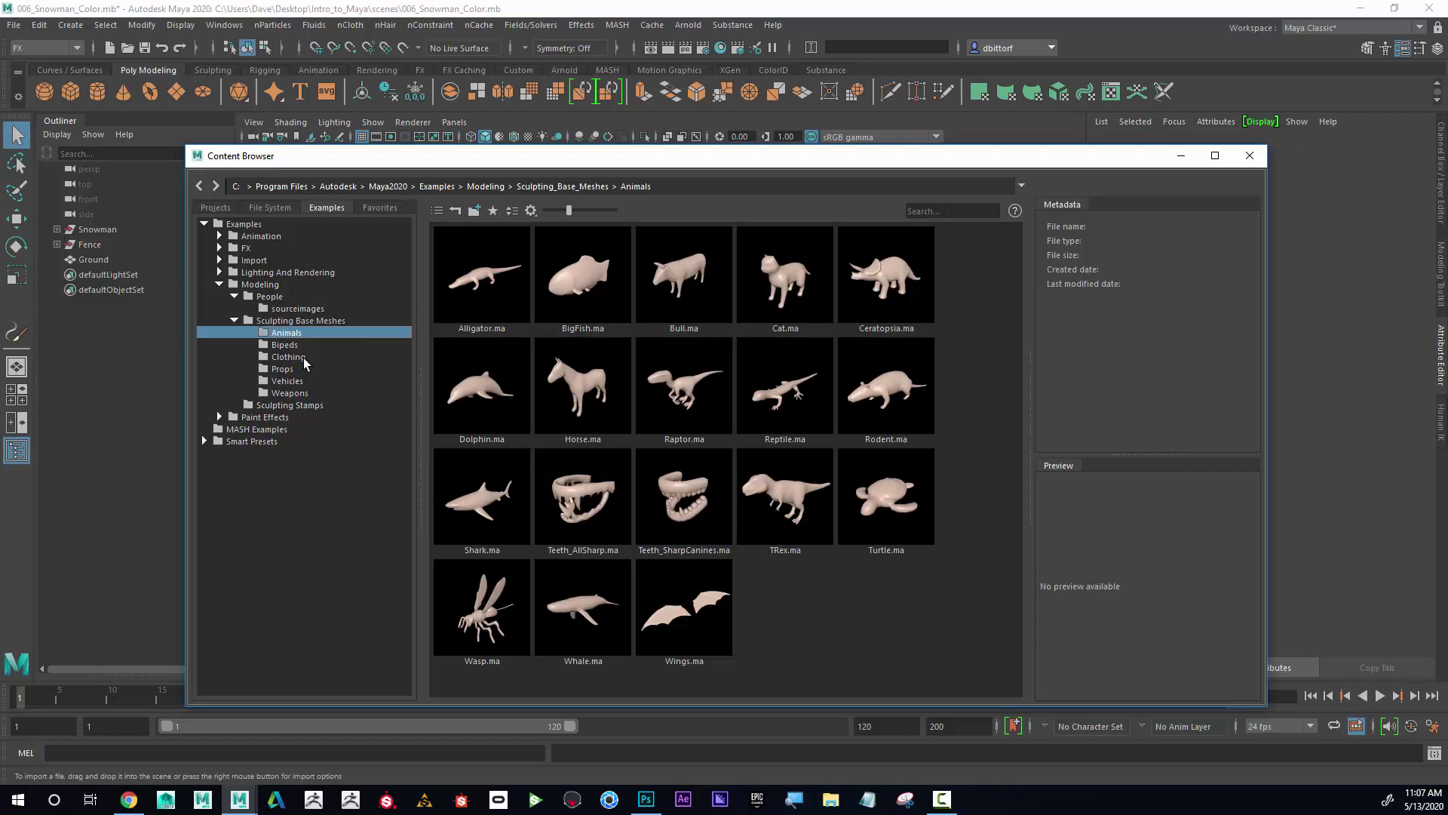
{"action": "left_click", "coordinate": [283, 345]}
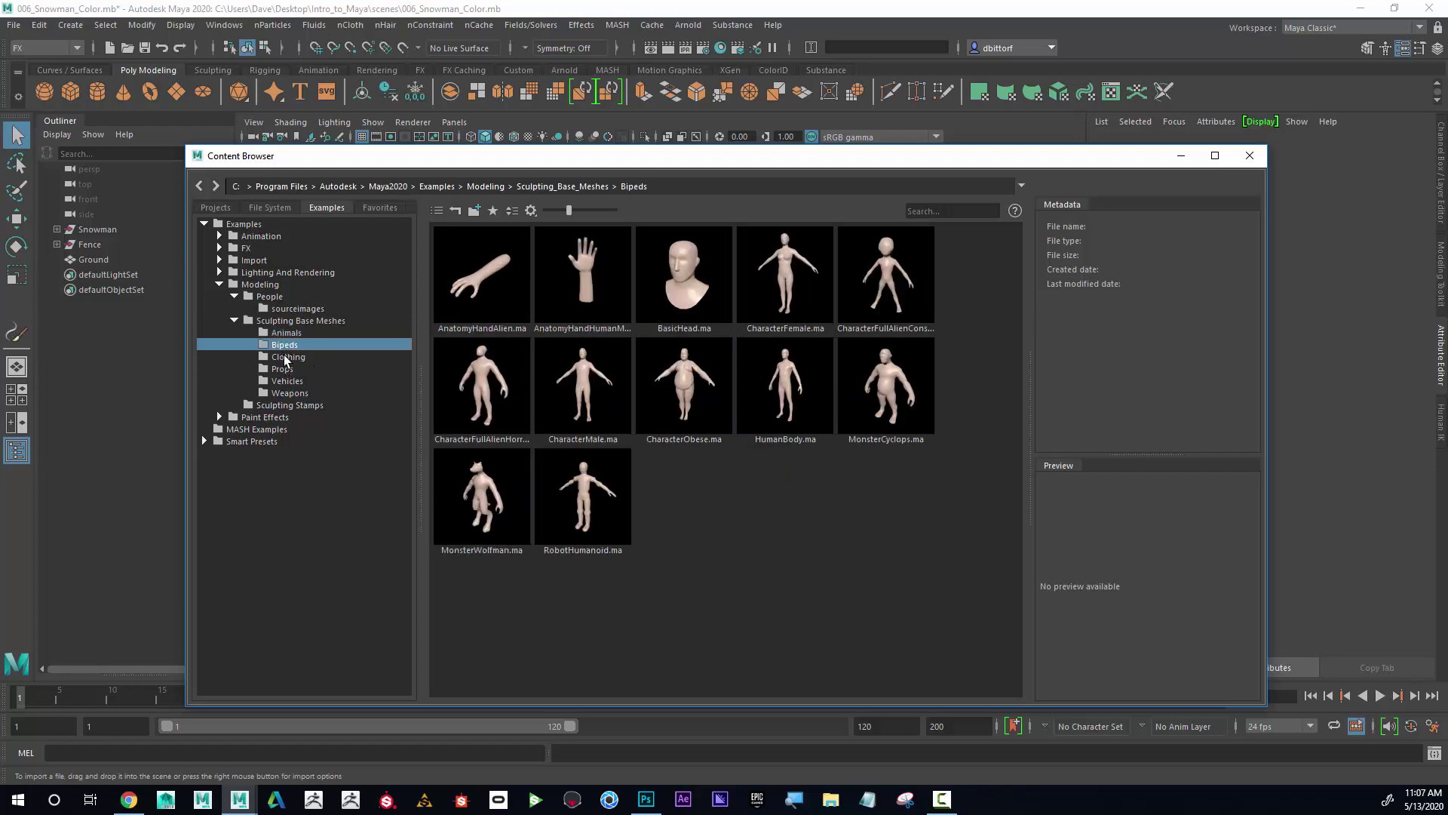
{"action": "left_click", "coordinate": [285, 356]}
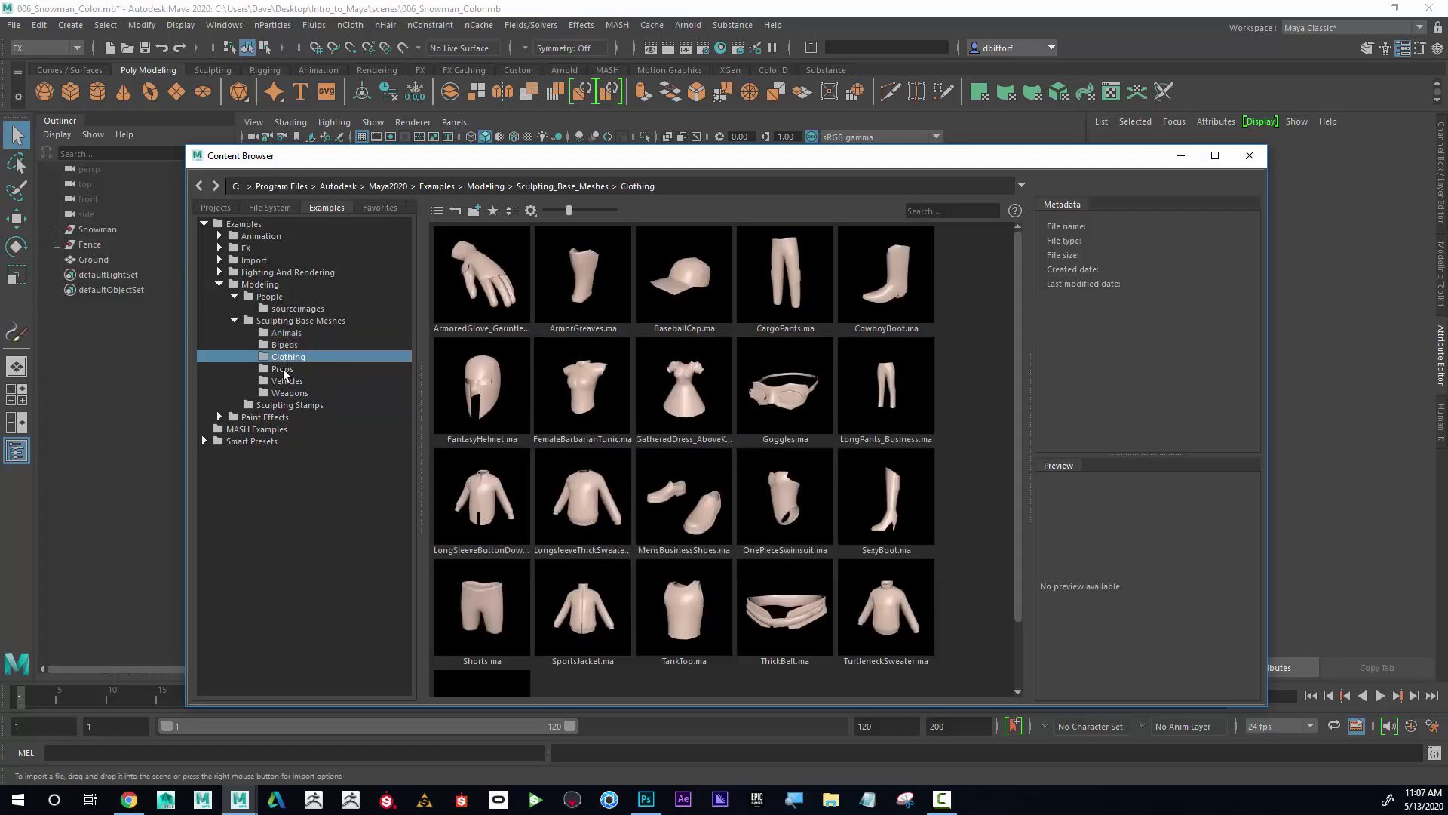
{"action": "left_click", "coordinate": [283, 370]}
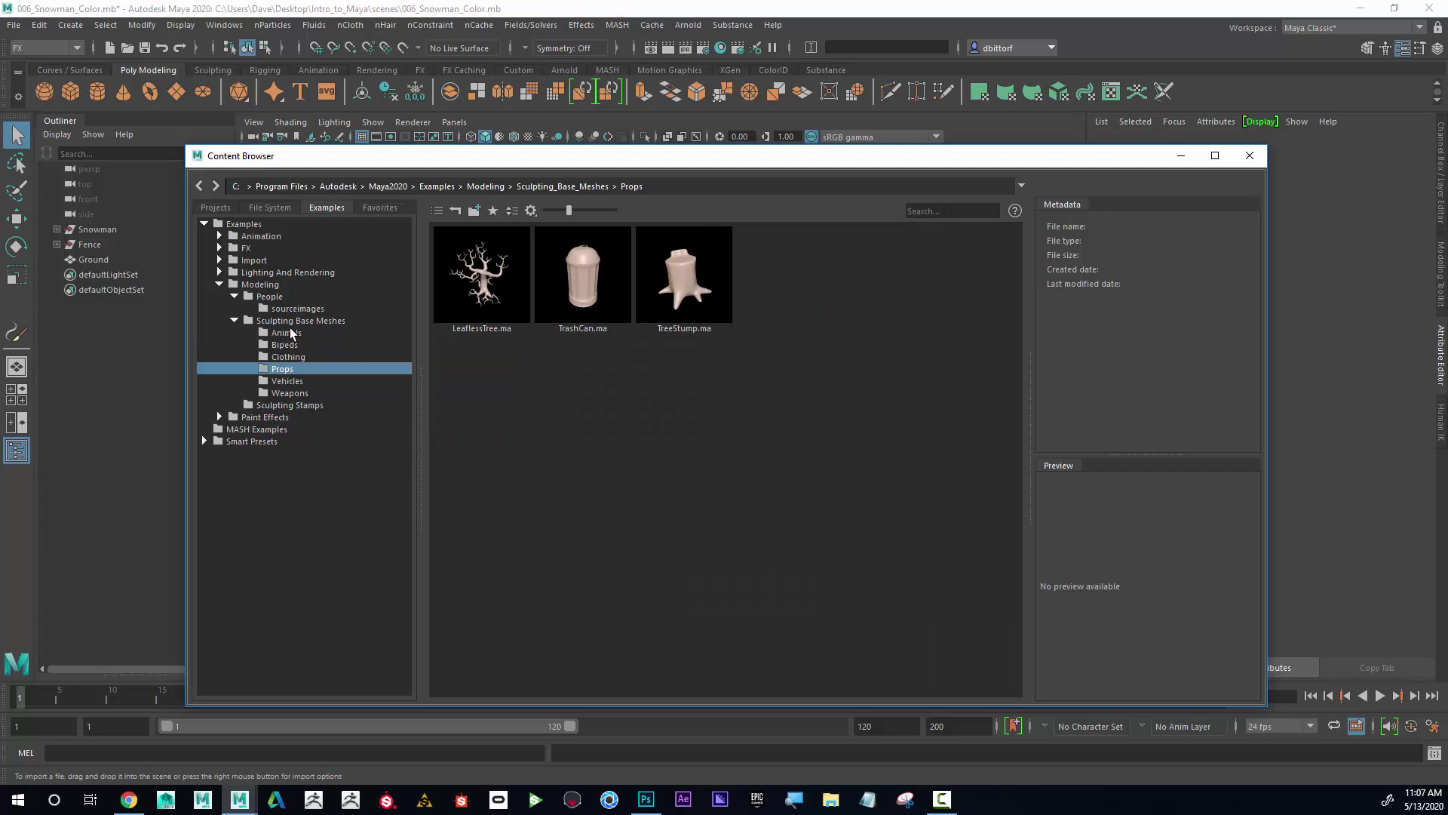
{"action": "left_click", "coordinate": [219, 286]}
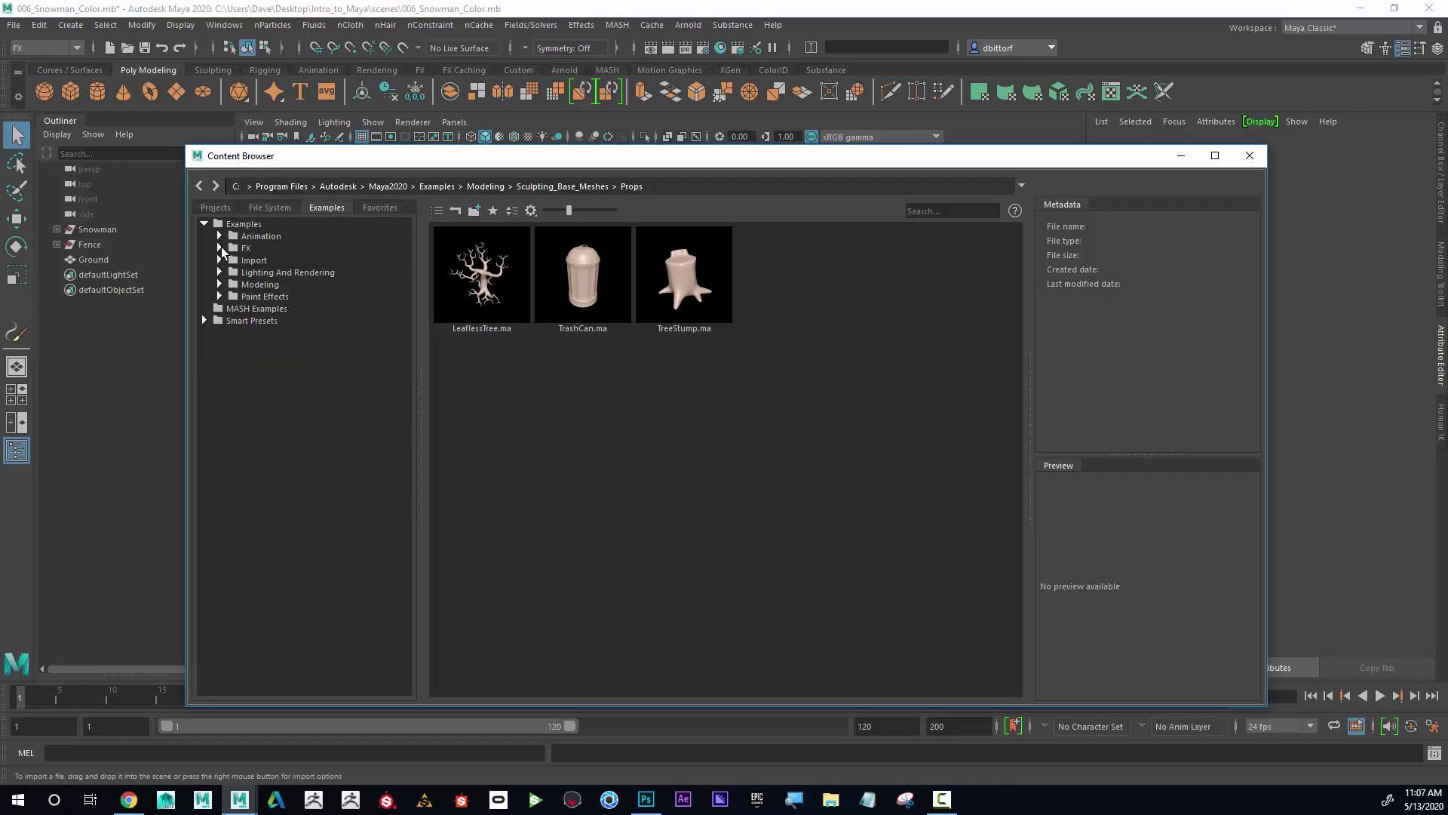
{"action": "left_click", "coordinate": [221, 249]}
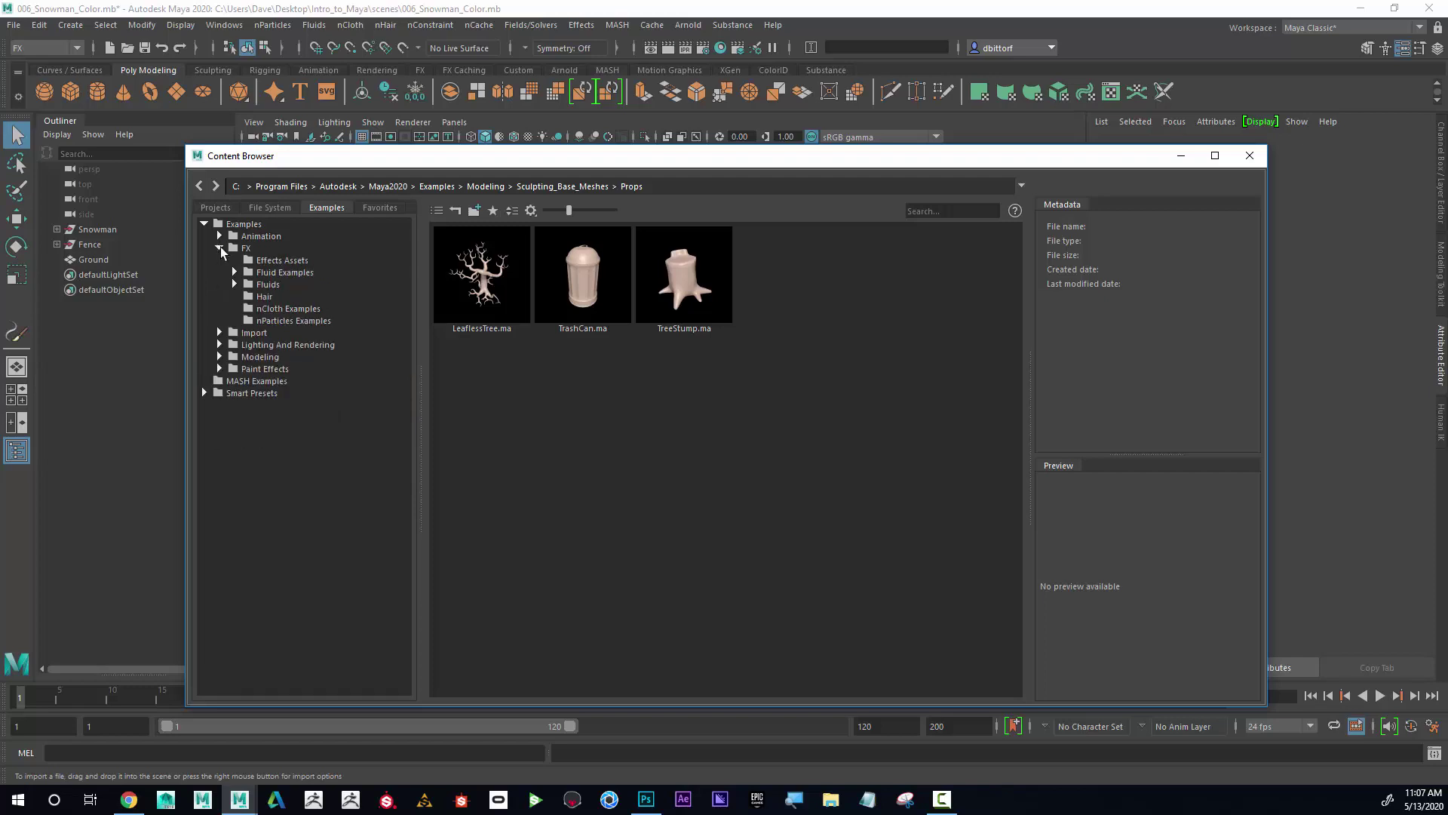
{"action": "left_click", "coordinate": [220, 248]}
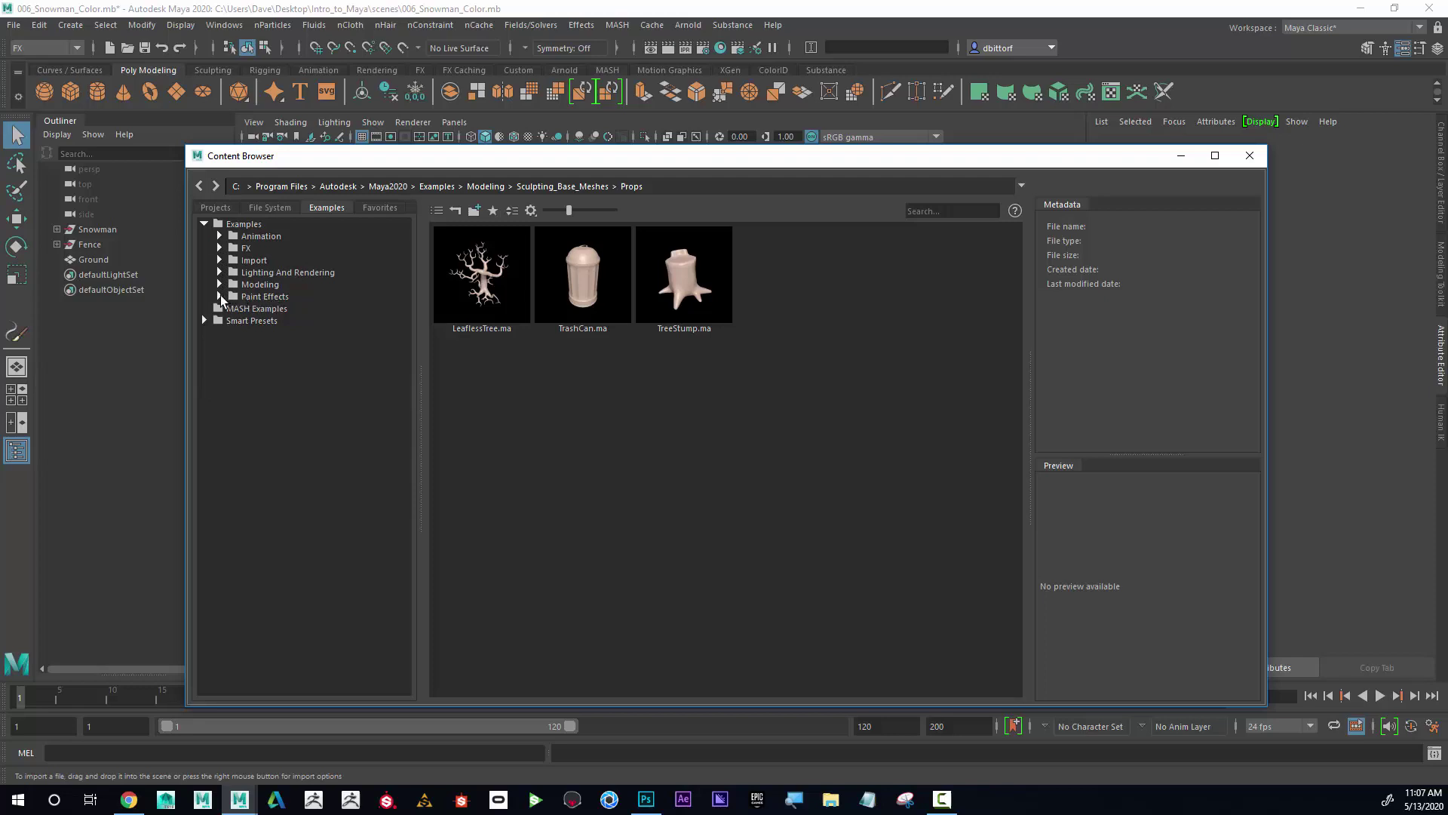
{"action": "left_click", "coordinate": [220, 295]}
{"action": "scroll", "coordinate": [264, 359], "scroll_direction": "down", "scroll_amount": 2}
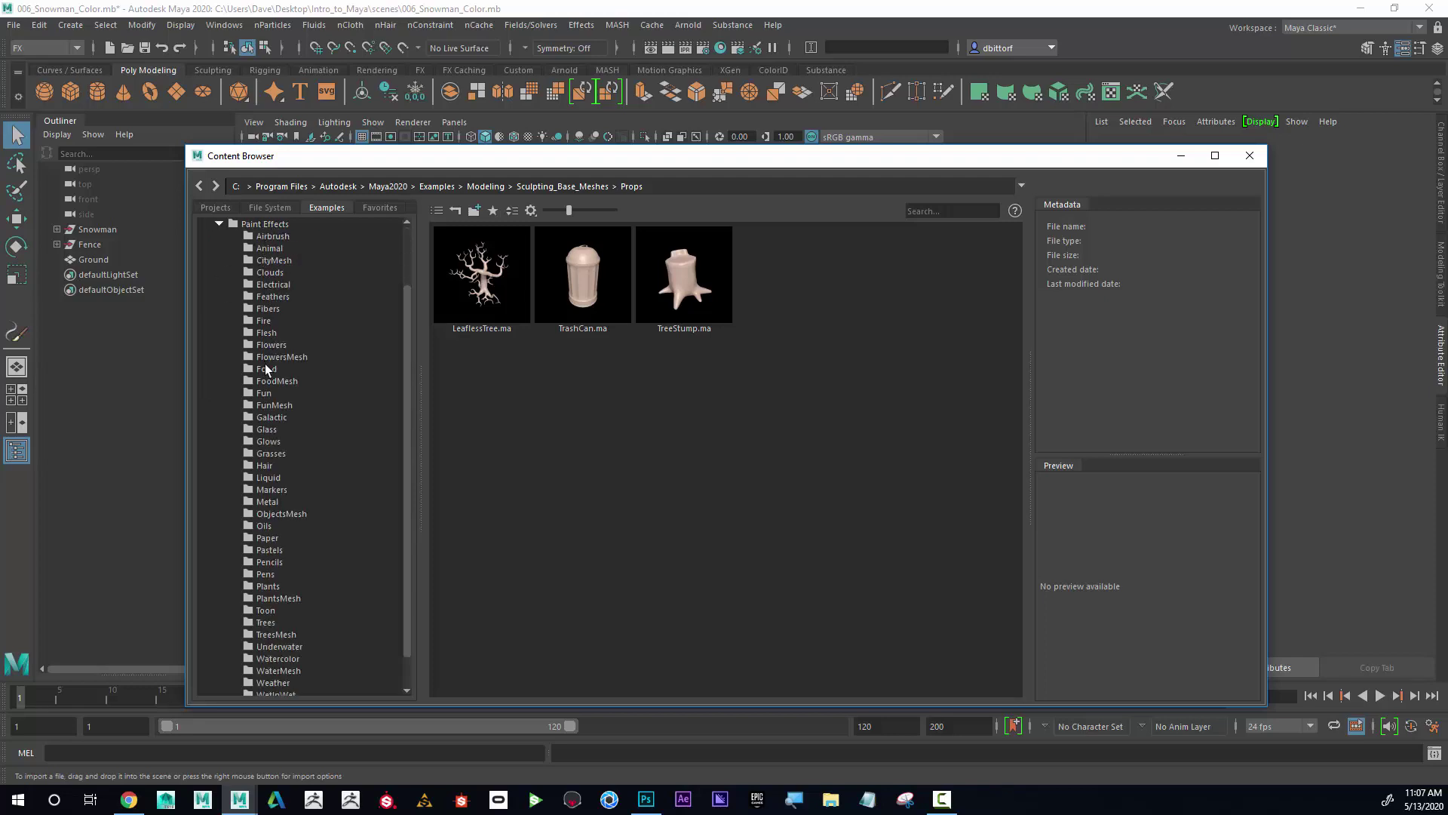
{"action": "scroll", "coordinate": [270, 261], "scroll_direction": "down", "scroll_amount": 1}
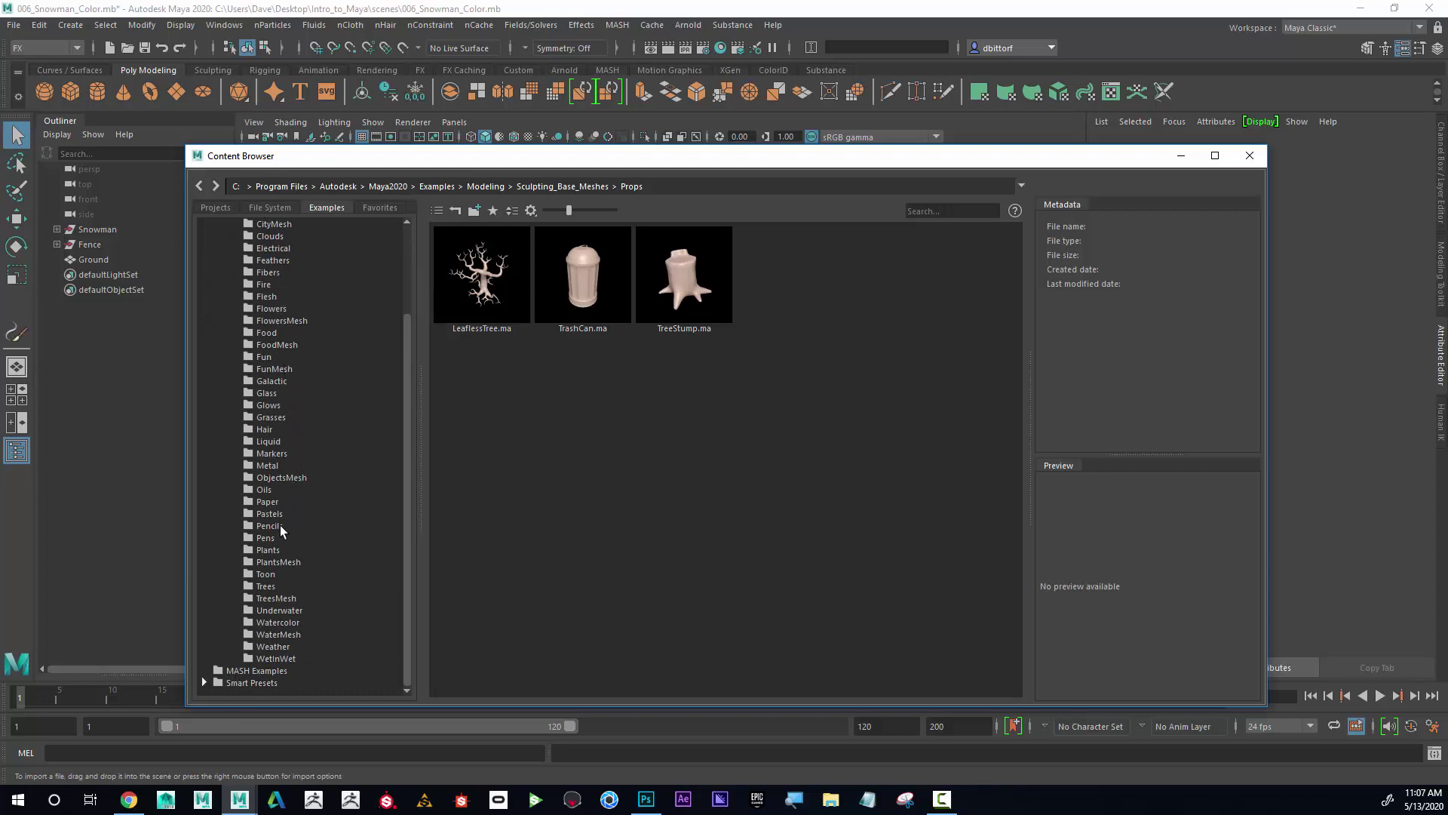
Load the oakAutumn.mel preset from TreesMesh as the active Paint Effects brush.
{"action": "left_click", "coordinate": [273, 600]}
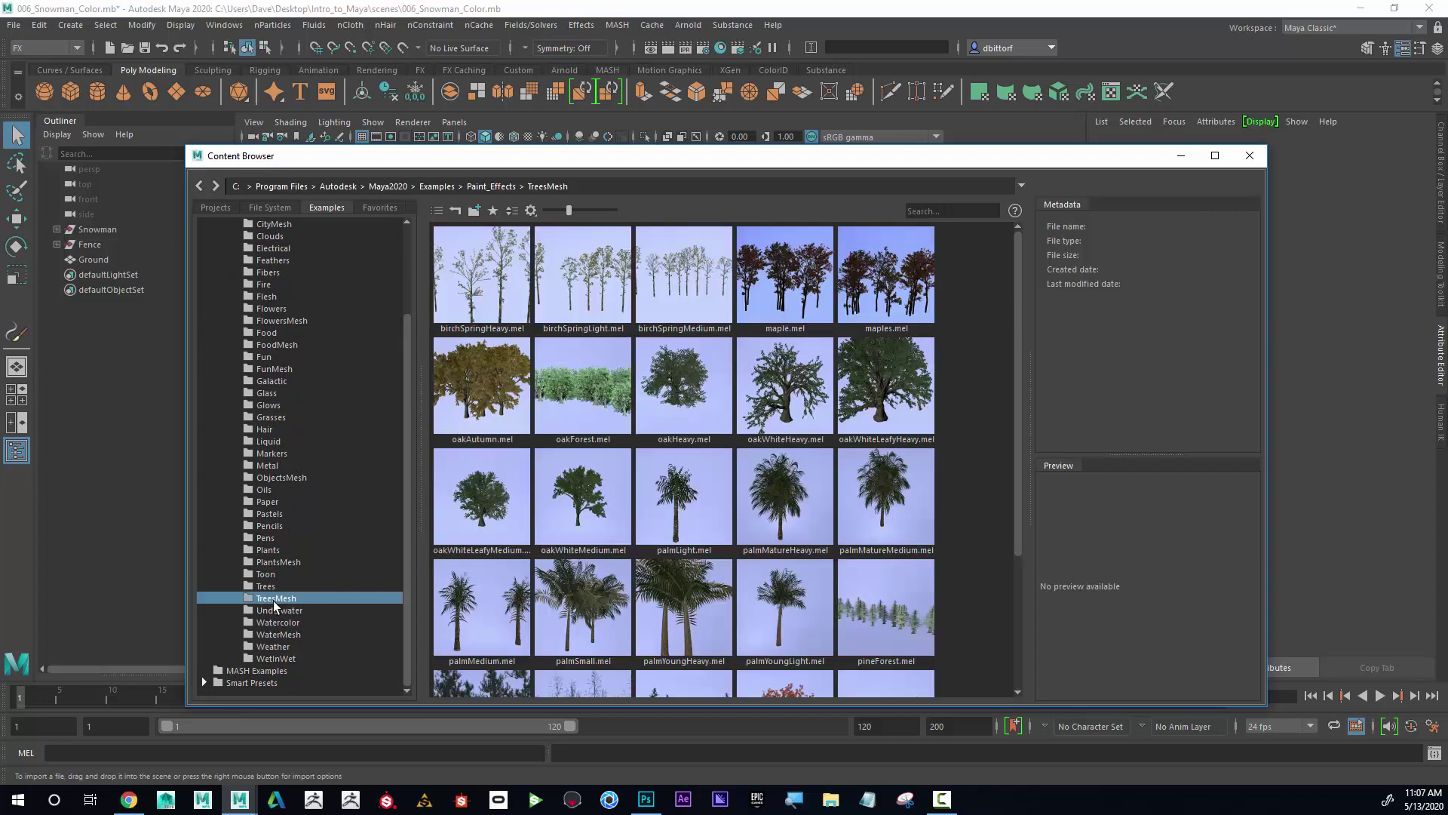
{"action": "left_click", "coordinate": [267, 586]}
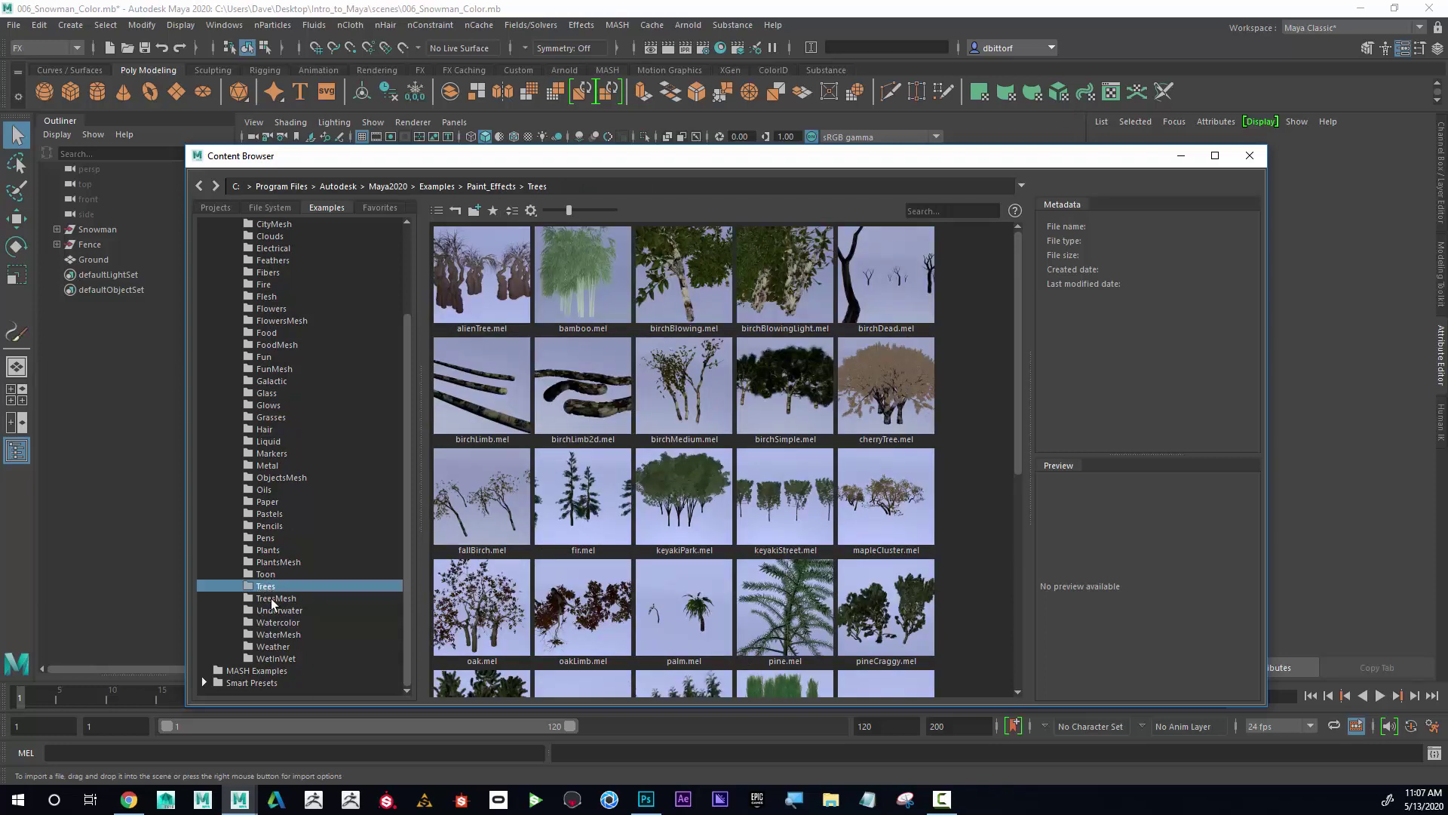
{"action": "left_click", "coordinate": [272, 599]}
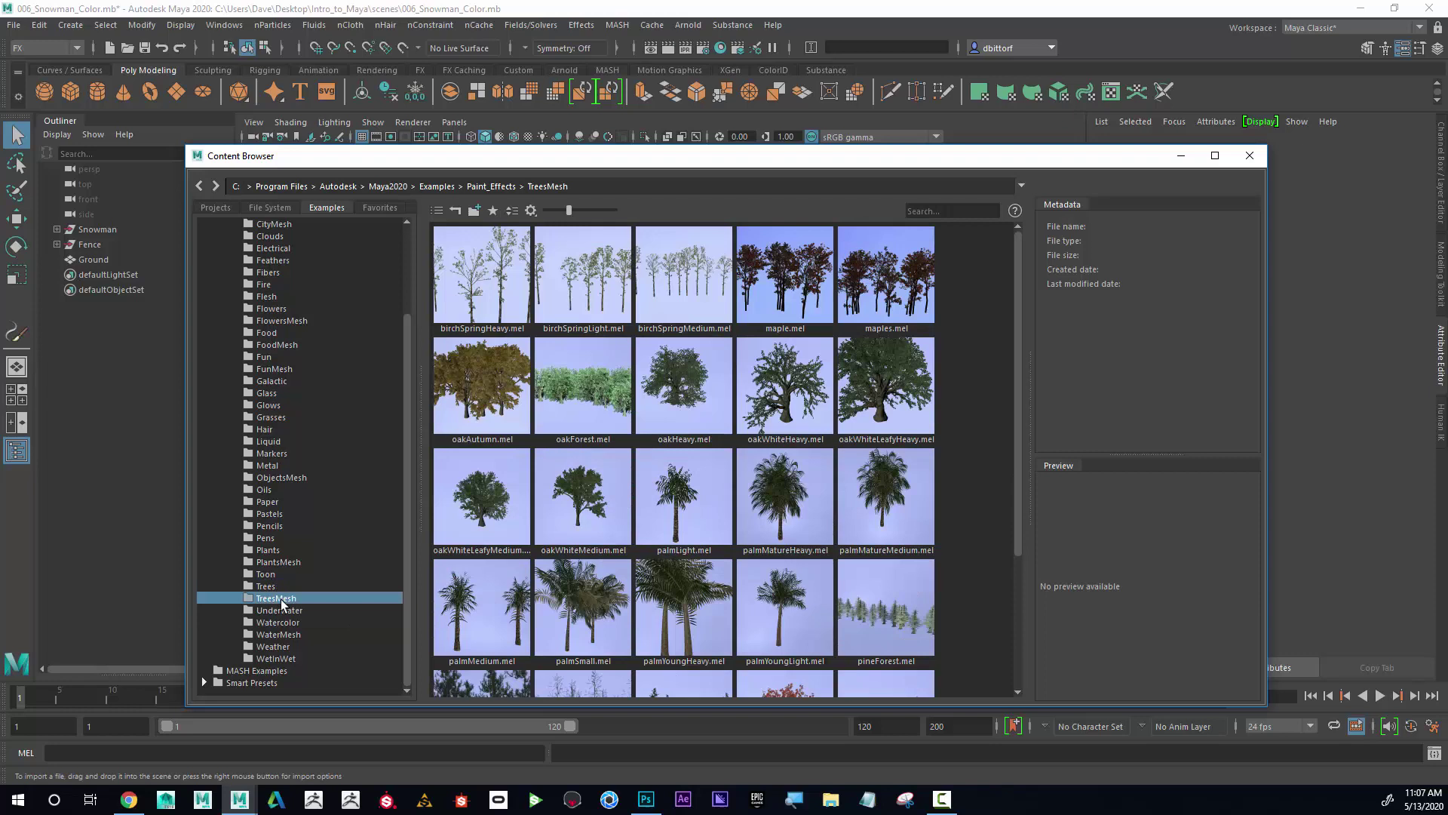
{"action": "left_click", "coordinate": [479, 404]}
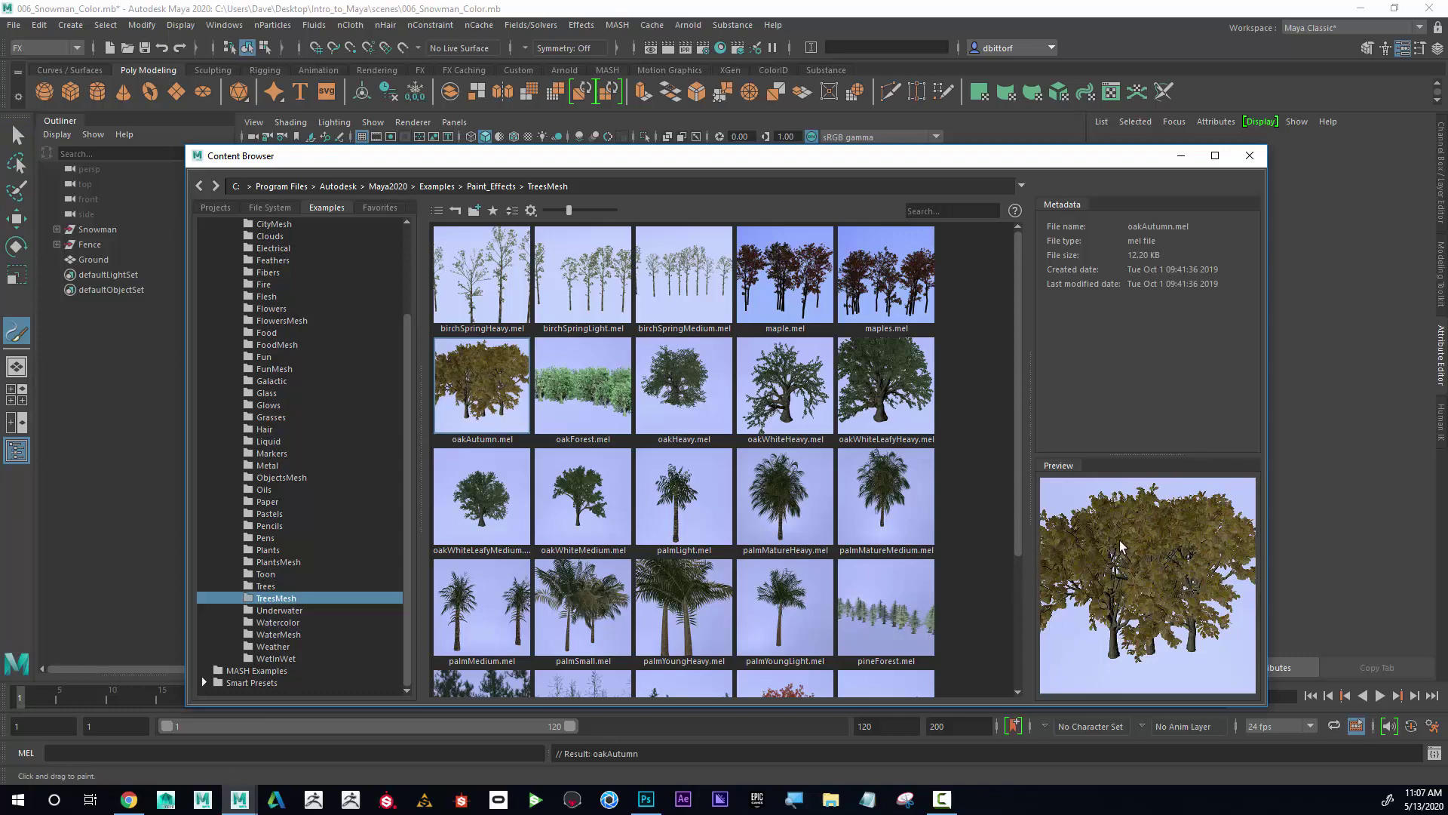
Move the Content Browser aside, close in on the fence slope, and enlarge the brush.
{"action": "mouse_move", "coordinate": [1086, 161]}
{"action": "left_mouse_down"}
{"action": "mouse_move", "coordinate": [1062, 579]}
{"action": "mouse_move", "coordinate": [1037, 617]}
{"action": "left_mouse_up"}
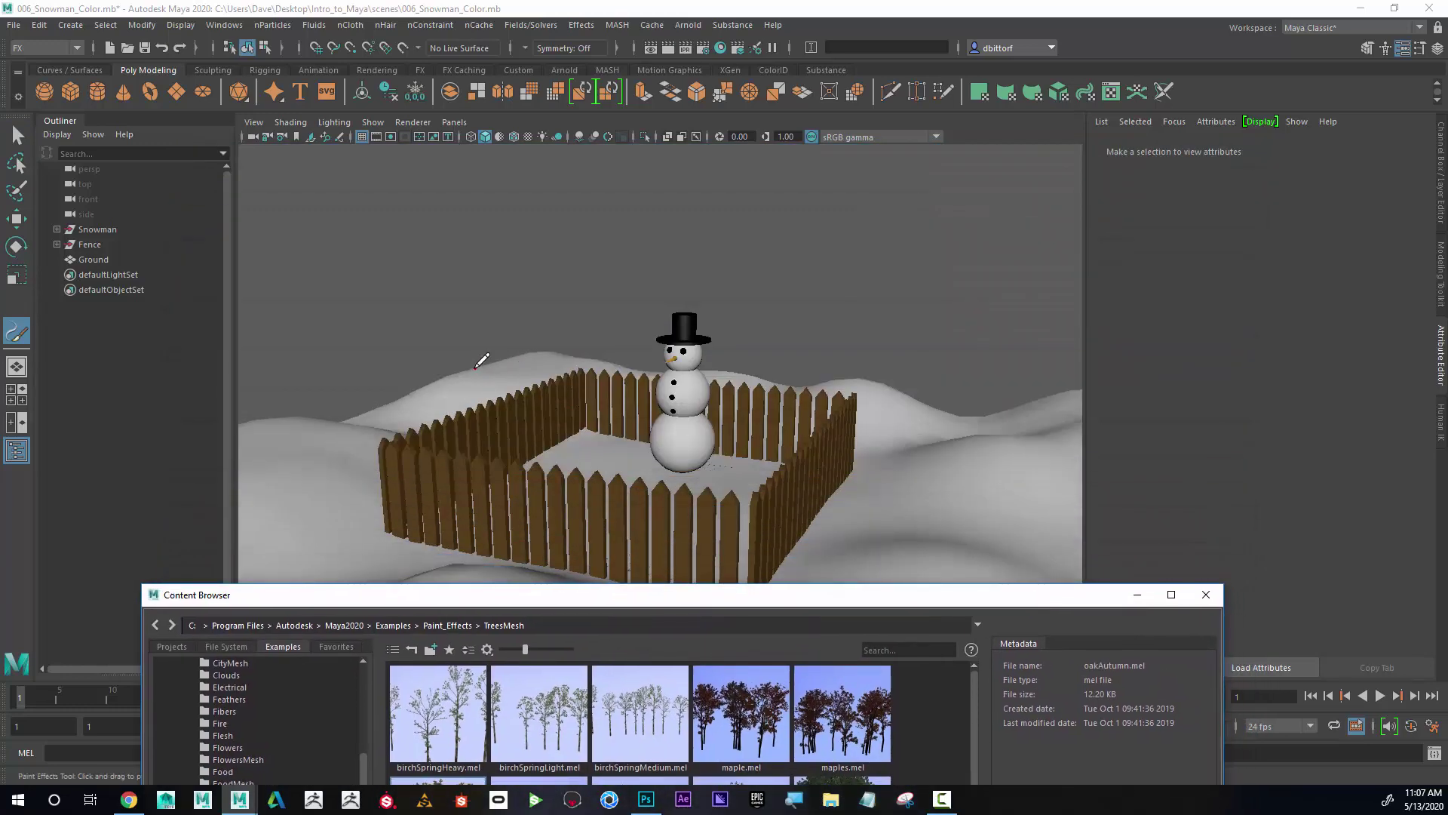
{"action": "mouse_move", "coordinate": [481, 359]}
{"action": "left_mouse_down", "text": "alt"}
{"action": "mouse_move", "coordinate": [513, 360]}
{"action": "mouse_move", "coordinate": [511, 341]}
{"action": "left_mouse_up", "text": "alt"}
{"action": "scroll", "coordinate": [513, 359], "scroll_direction": "up", "scroll_amount": 3}
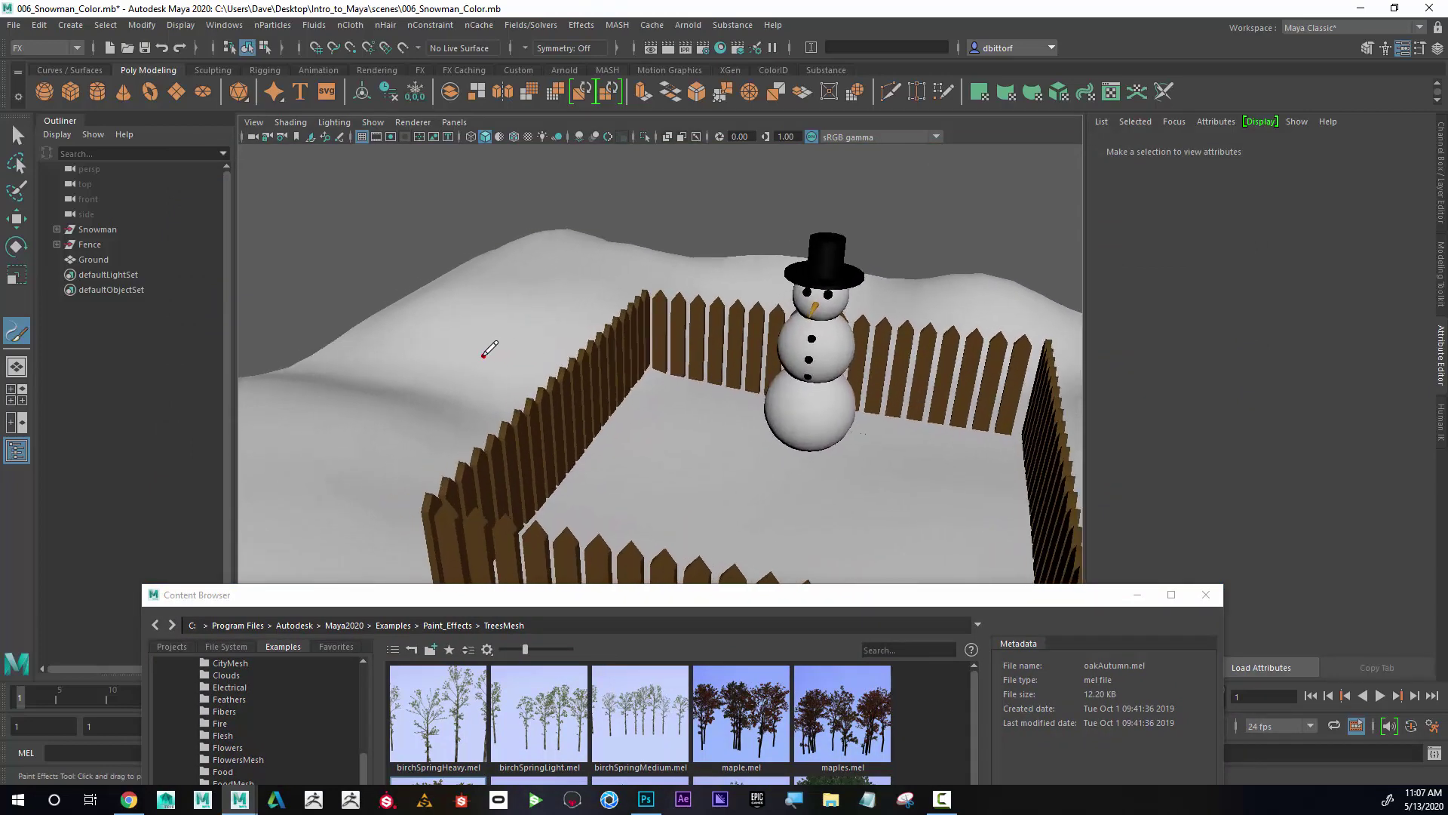
{"action": "mouse_move", "coordinate": [518, 344]}
{"action": "left_mouse_down"}
{"action": "mouse_move", "coordinate": [510, 329]}
{"action": "mouse_move", "coordinate": [546, 314]}
{"action": "mouse_move", "coordinate": [504, 309]}
{"action": "left_mouse_up"}
{"action": "mouse_move", "coordinate": [504, 316]}
{"action": "left_mouse_down"}
{"action": "mouse_move", "coordinate": [585, 304]}
{"action": "mouse_move", "coordinate": [523, 308]}
{"action": "left_mouse_up"}
{"action": "left_click_drag", "start_coordinate": [515, 339], "coordinate": [625, 370], "text": "alt"}
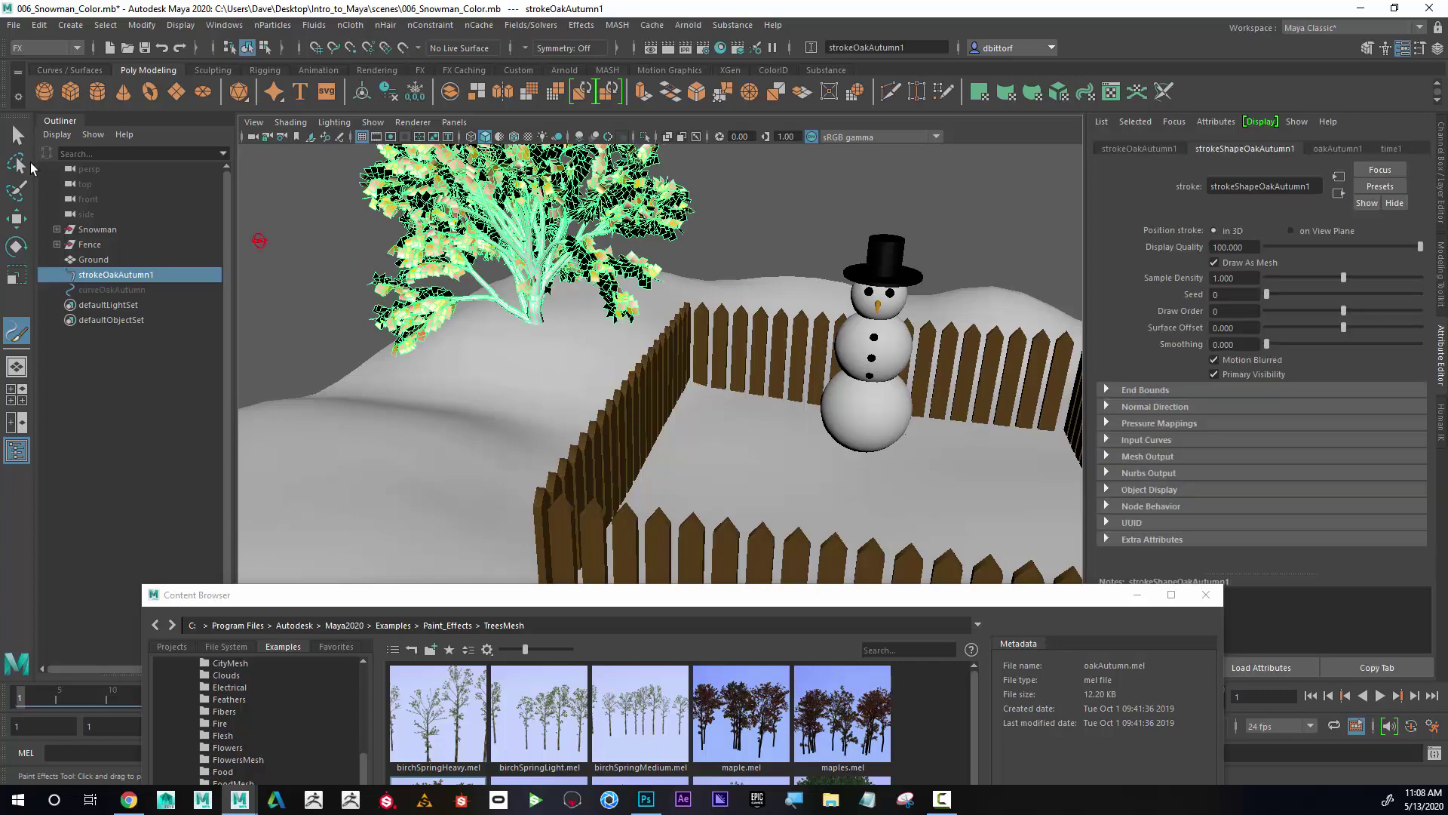
Switch to the Move tool and centre the oak stroke's pivot on the tree.
{"action": "left_click", "coordinate": [16, 135]}
{"action": "left_click", "coordinate": [22, 219]}
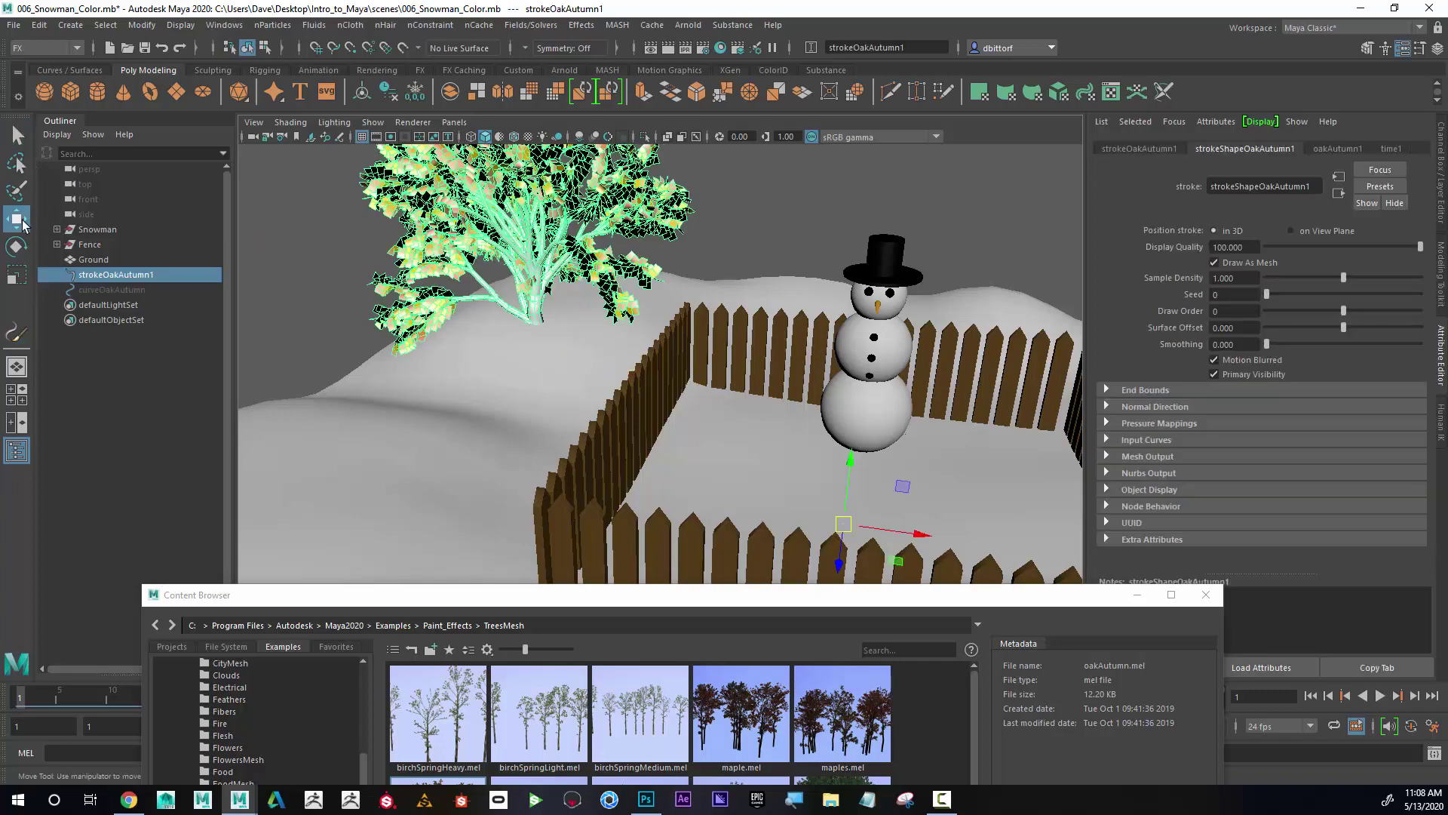
{"action": "mouse_move", "coordinate": [634, 374]}
{"action": "left_mouse_down", "text": "alt"}
{"action": "mouse_move", "coordinate": [715, 391]}
{"action": "mouse_move", "coordinate": [633, 373]}
{"action": "left_mouse_up", "text": "alt"}
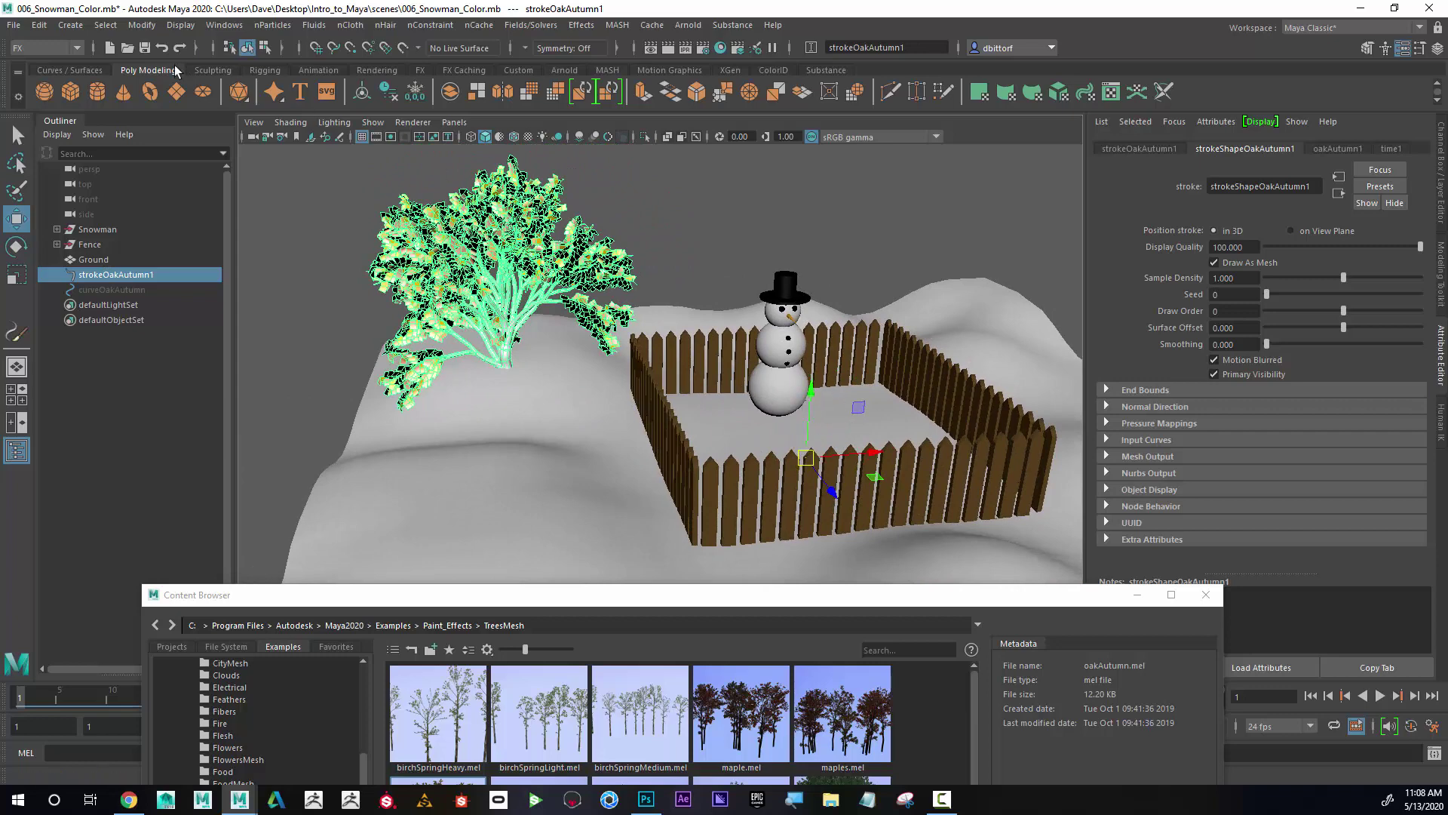
{"action": "left_click", "coordinate": [139, 25]}
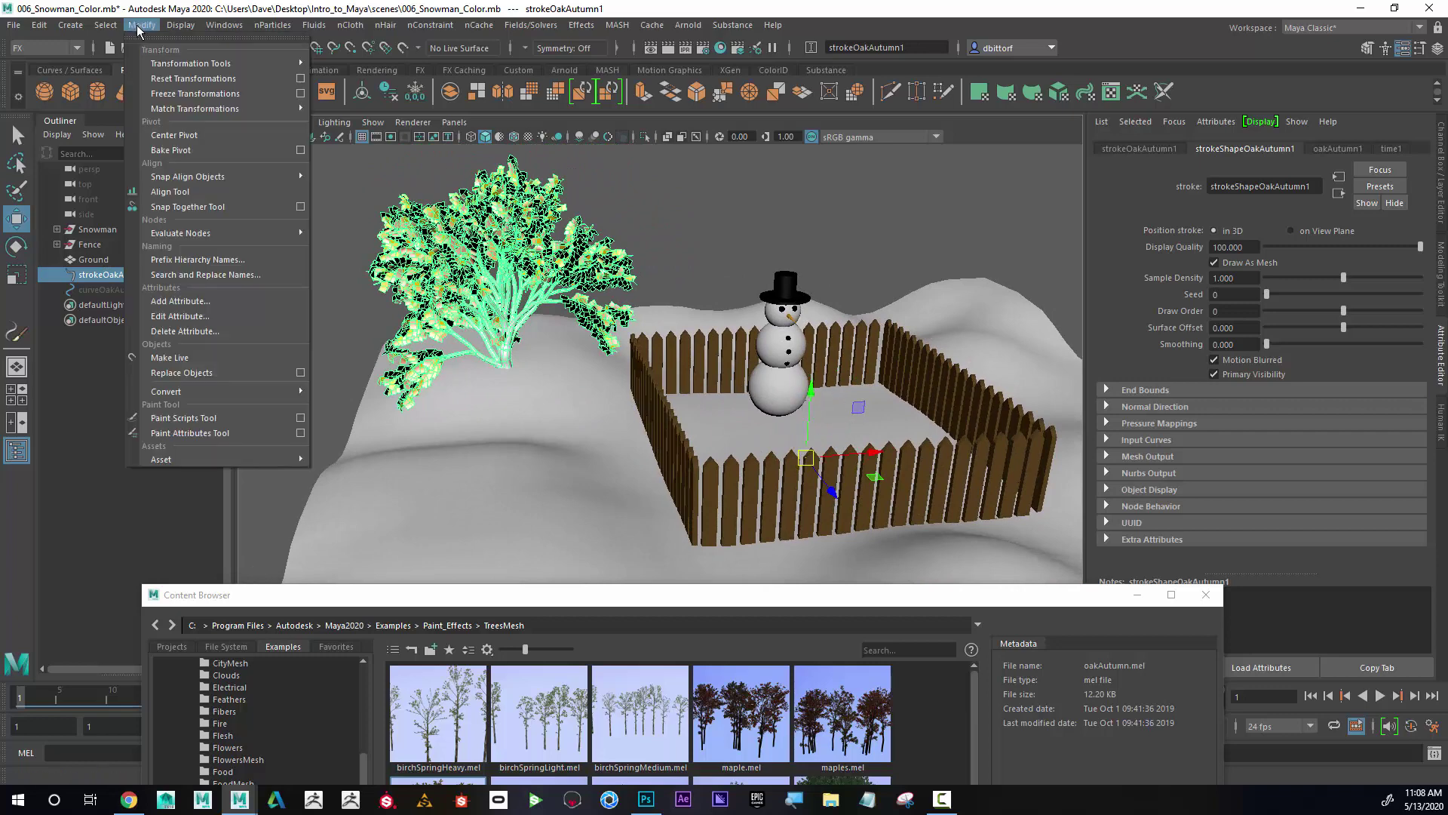
{"action": "left_click", "coordinate": [177, 134]}
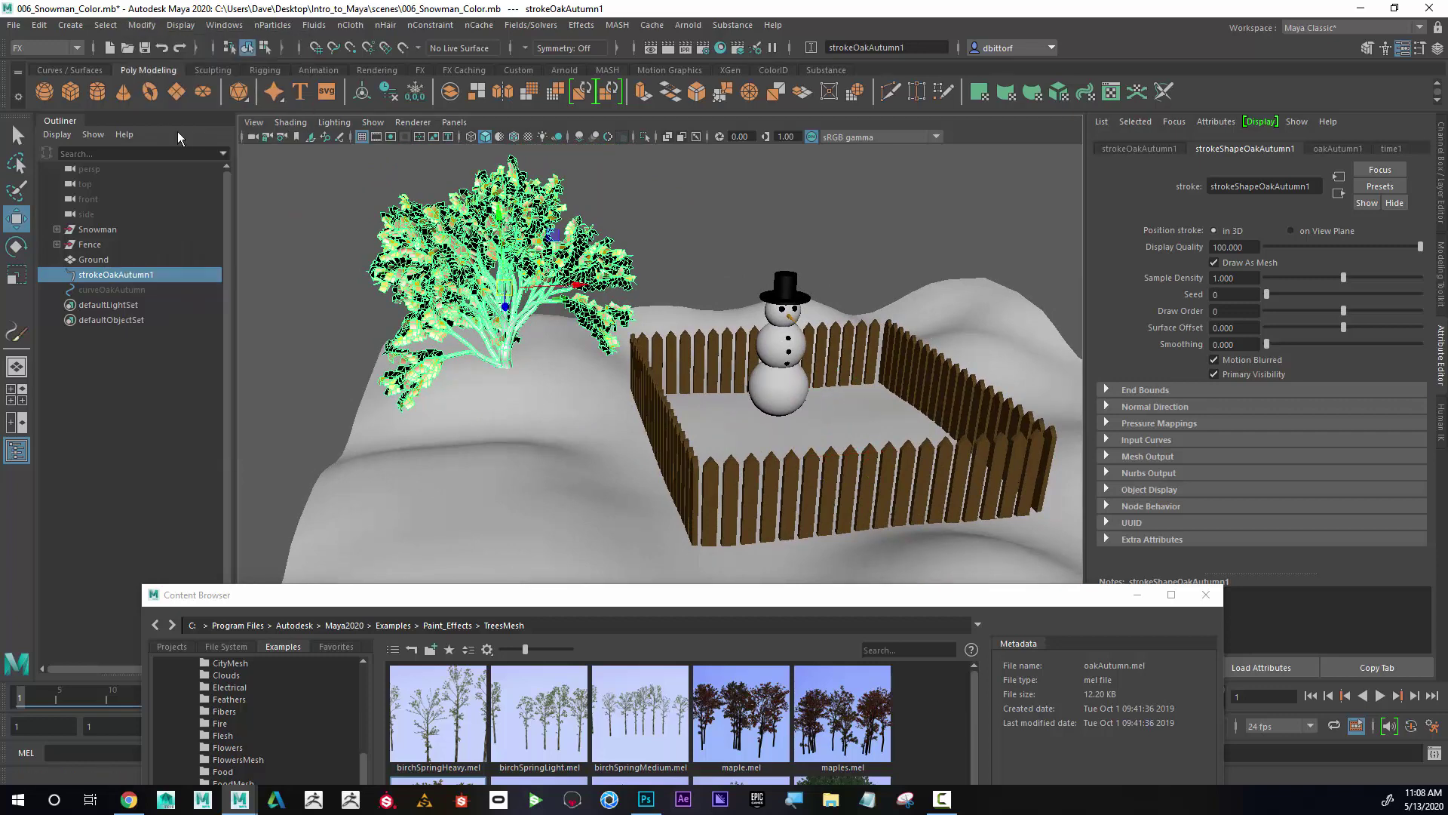
Close the Content Browser and scale the oak tree up uniformly.
{"action": "left_click", "coordinate": [1205, 597]}
{"action": "mouse_move", "coordinate": [534, 363]}
{"action": "left_mouse_down", "text": "alt"}
{"action": "mouse_move", "coordinate": [516, 352]}
{"action": "mouse_move", "coordinate": [531, 328]}
{"action": "mouse_move", "coordinate": [635, 320]}
{"action": "mouse_move", "coordinate": [543, 374]}
{"action": "left_mouse_up", "text": "alt"}
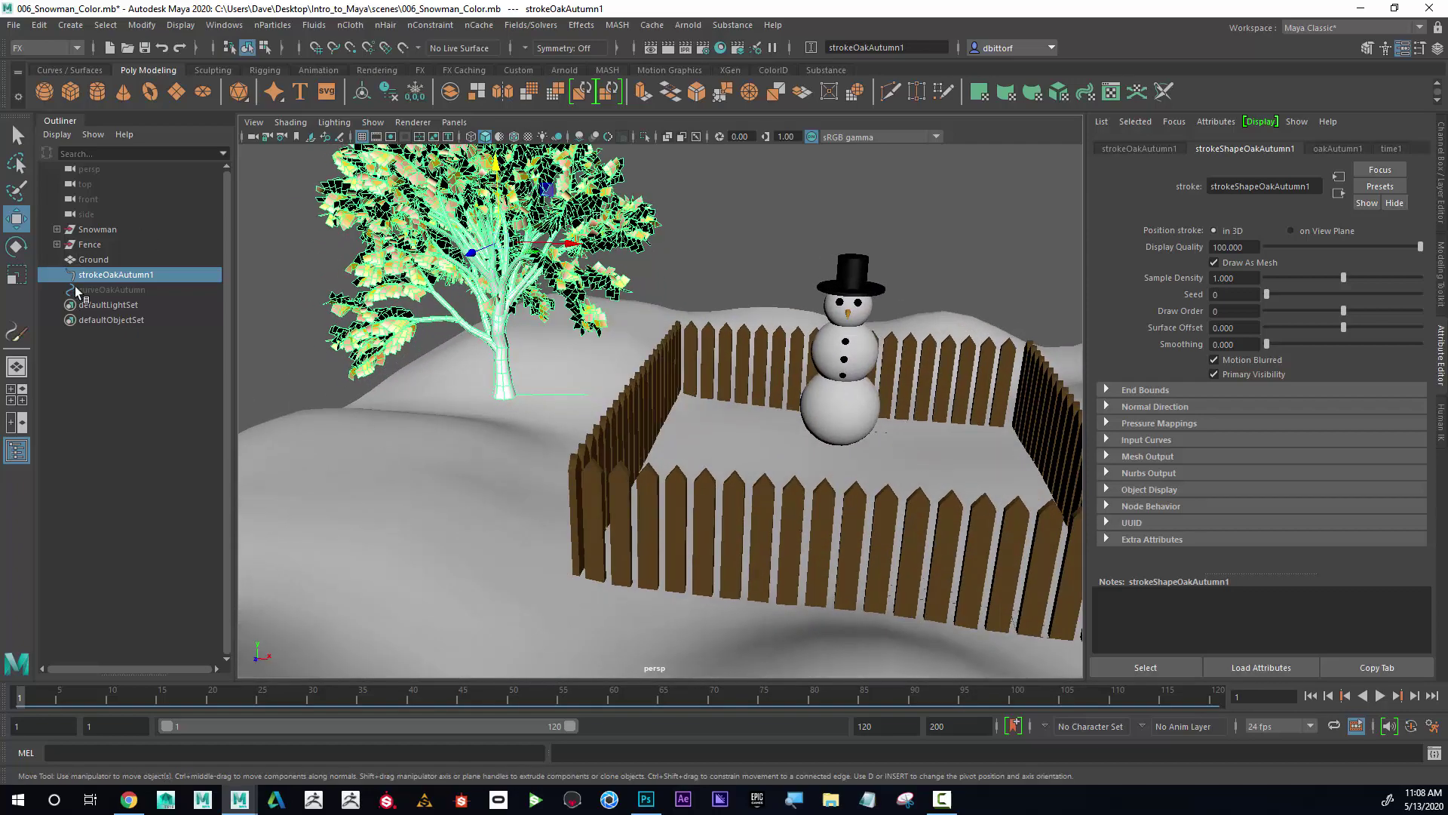
{"action": "key", "text": "r"}
{"action": "left_click_drag", "start_coordinate": [509, 242], "coordinate": [541, 251]}
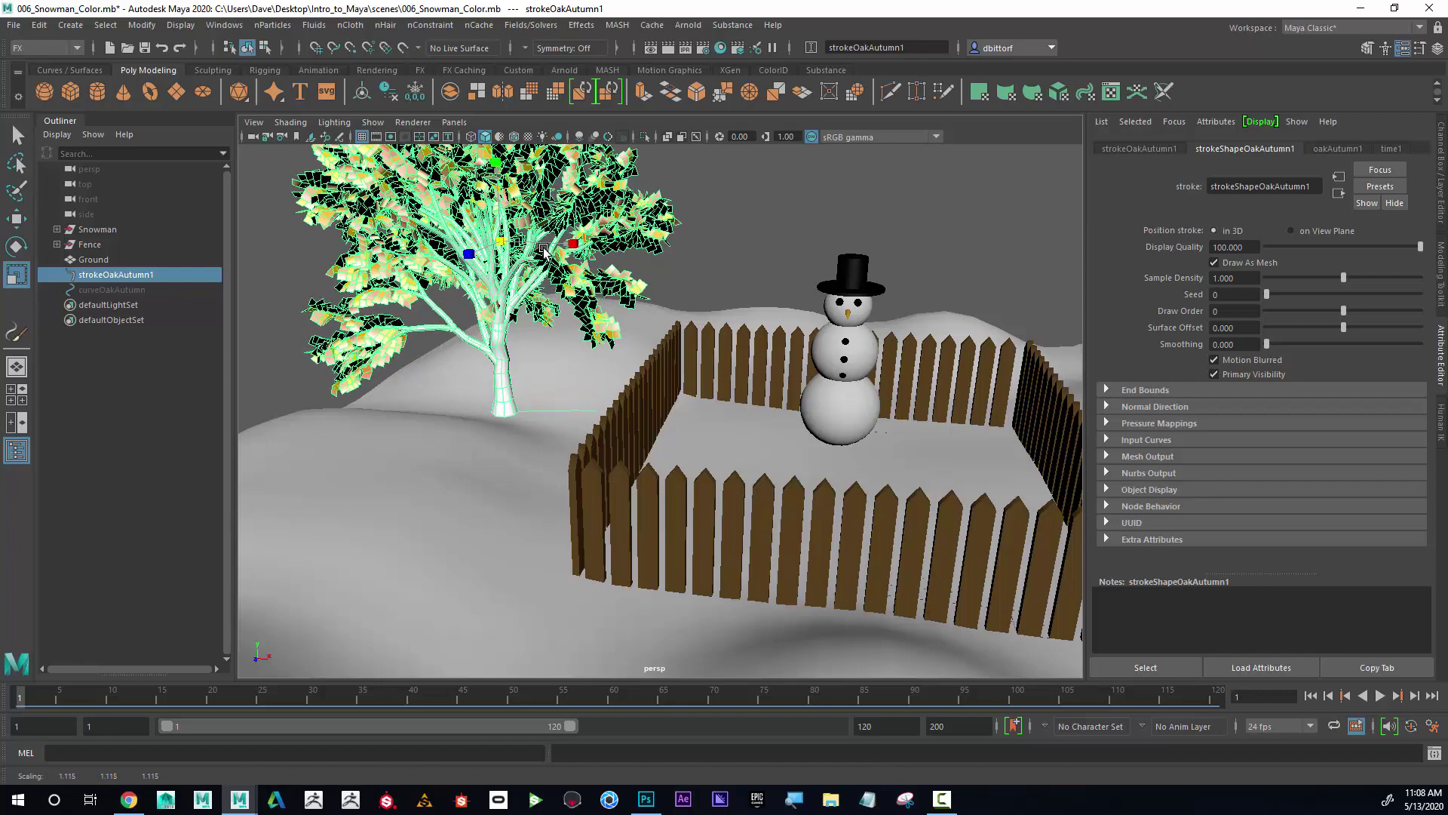
{"action": "left_click_drag", "start_coordinate": [541, 249], "coordinate": [704, 306], "text": "alt"}
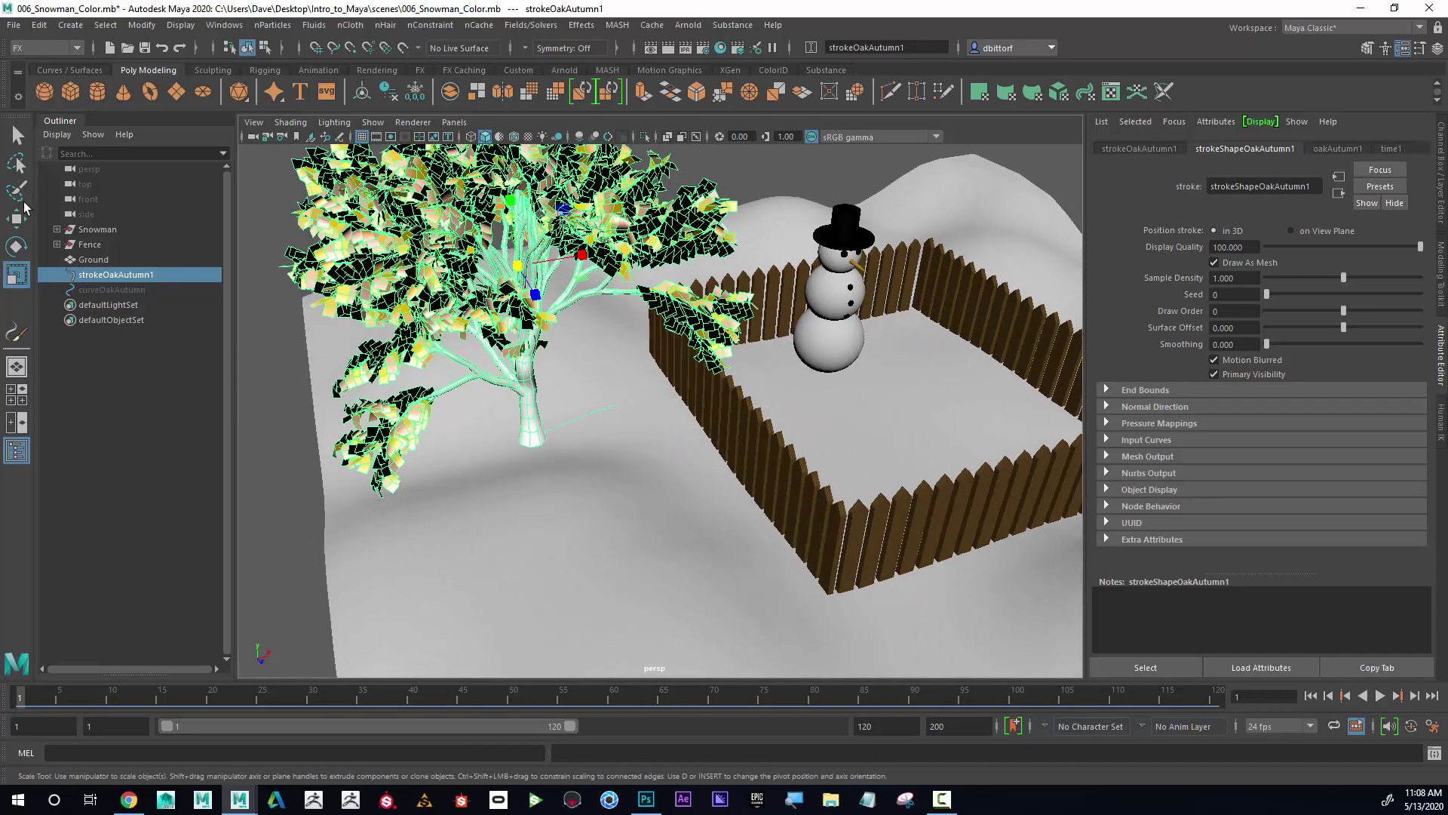
Reposition the oak so its trunk rests on the snowy hill beside the fence.
{"action": "left_click", "coordinate": [18, 218]}
{"action": "mouse_move", "coordinate": [611, 283]}
{"action": "left_mouse_down", "text": "alt"}
{"action": "mouse_move", "coordinate": [515, 191]}
{"action": "mouse_move", "coordinate": [579, 295]}
{"action": "mouse_move", "coordinate": [694, 268]}
{"action": "left_mouse_up", "text": "alt"}
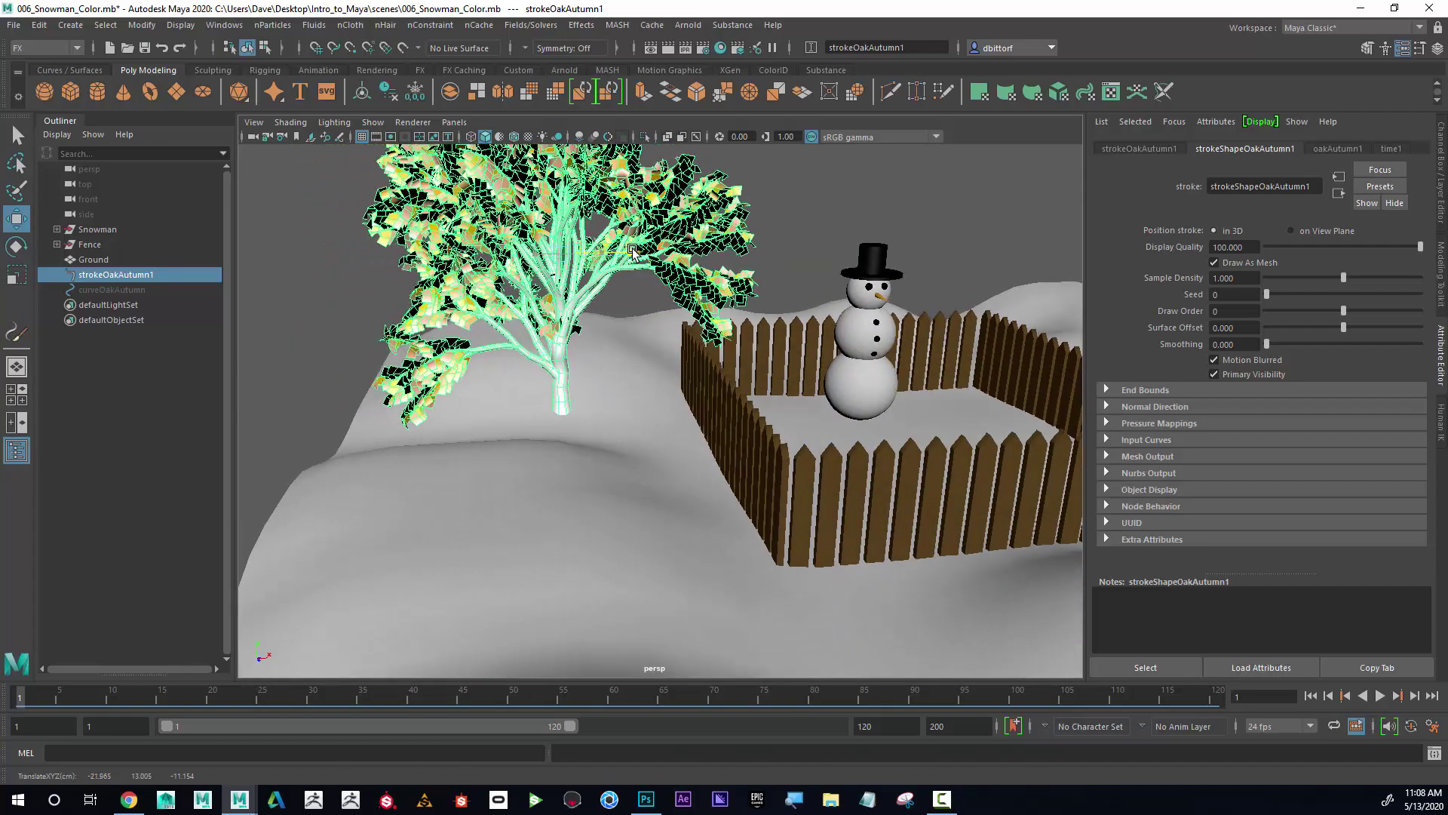
{"action": "mouse_move", "coordinate": [619, 251]}
{"action": "left_mouse_down", "text": "alt"}
{"action": "mouse_move", "coordinate": [614, 281]}
{"action": "mouse_move", "coordinate": [691, 366]}
{"action": "mouse_move", "coordinate": [670, 351]}
{"action": "mouse_move", "coordinate": [699, 330]}
{"action": "mouse_move", "coordinate": [730, 341]}
{"action": "left_mouse_up", "text": "alt"}
{"action": "key", "text": "w"}
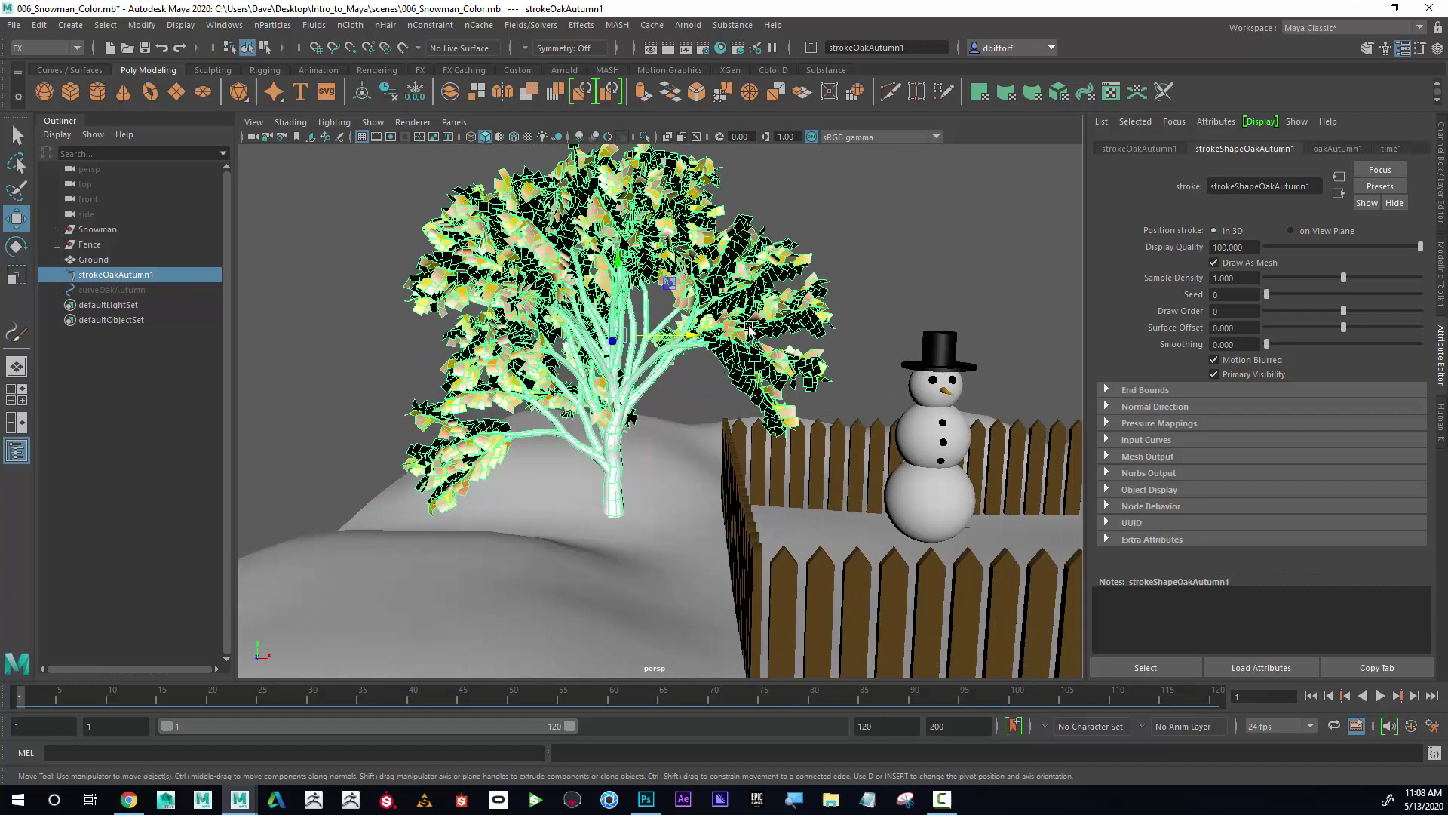
{"action": "left_click", "coordinate": [814, 233]}
{"action": "left_click", "coordinate": [809, 261]}
{"action": "left_click_drag", "start_coordinate": [804, 260], "coordinate": [756, 281], "text": "alt"}
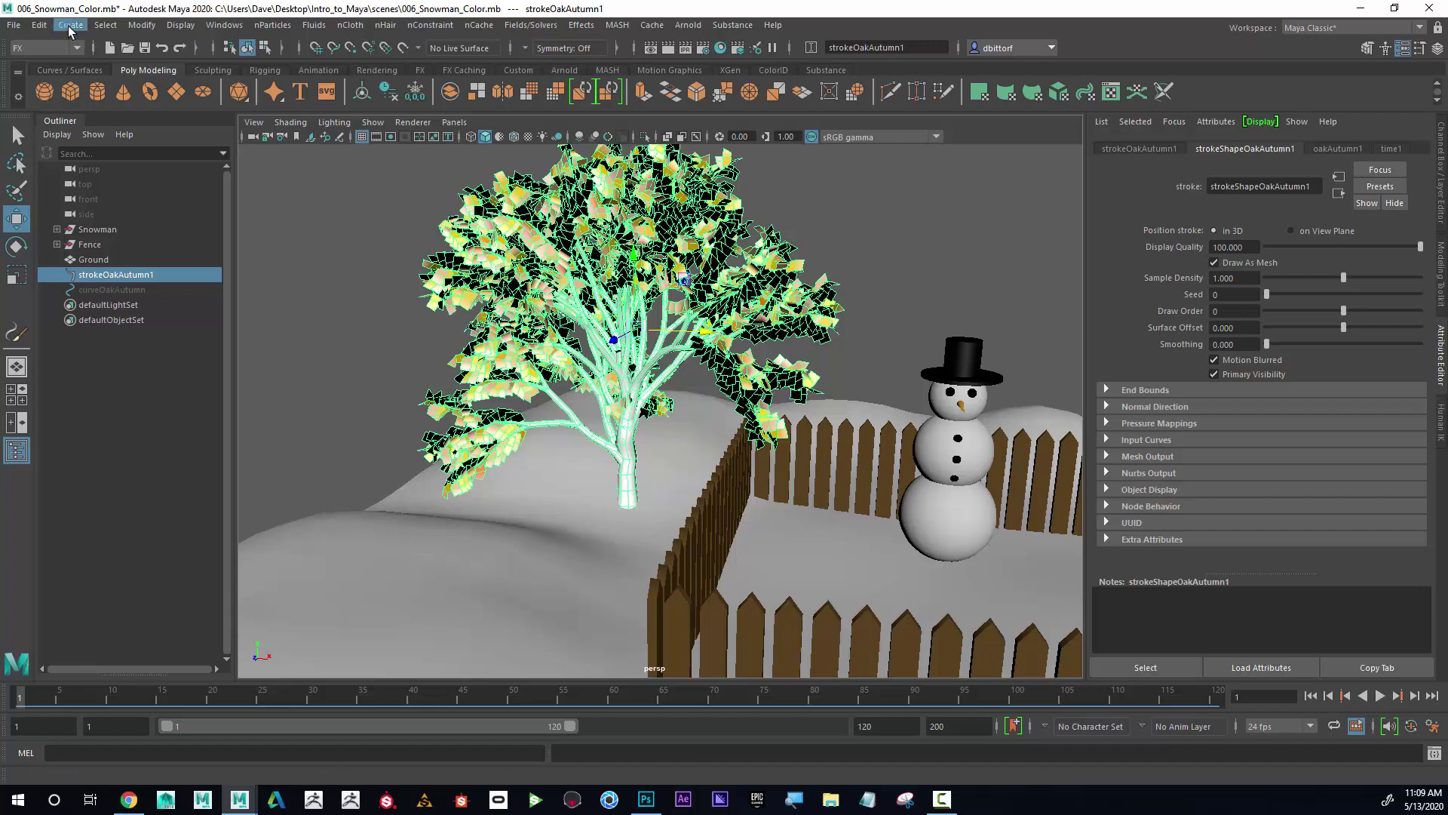
Convert the Paint Effects oak to polygons and delete its leaf mesh, leaving bare branches.
{"action": "left_click", "coordinate": [142, 25]}
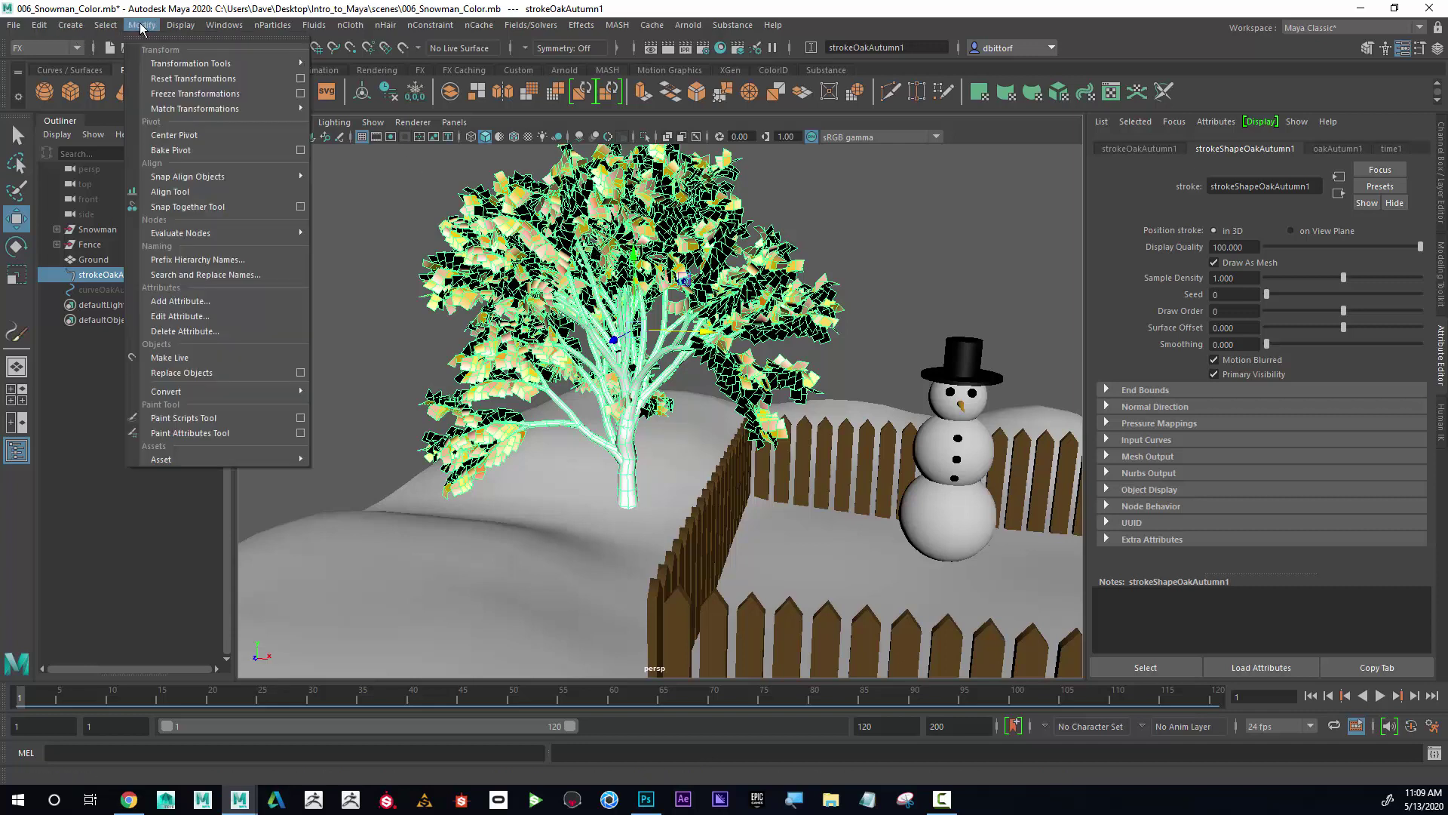
{"action": "mouse_move", "coordinate": [166, 391]}
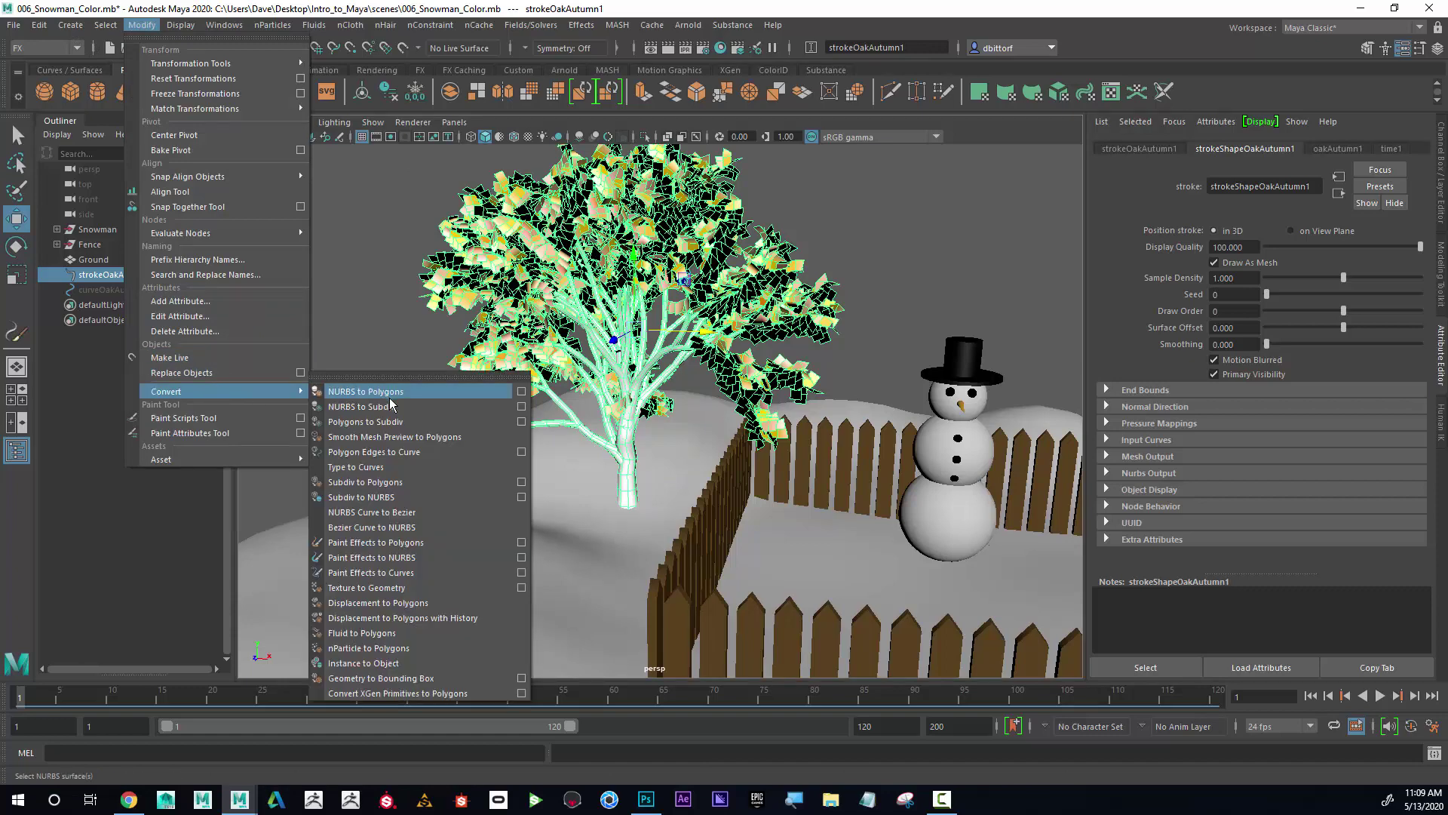
{"action": "left_click", "coordinate": [410, 543]}
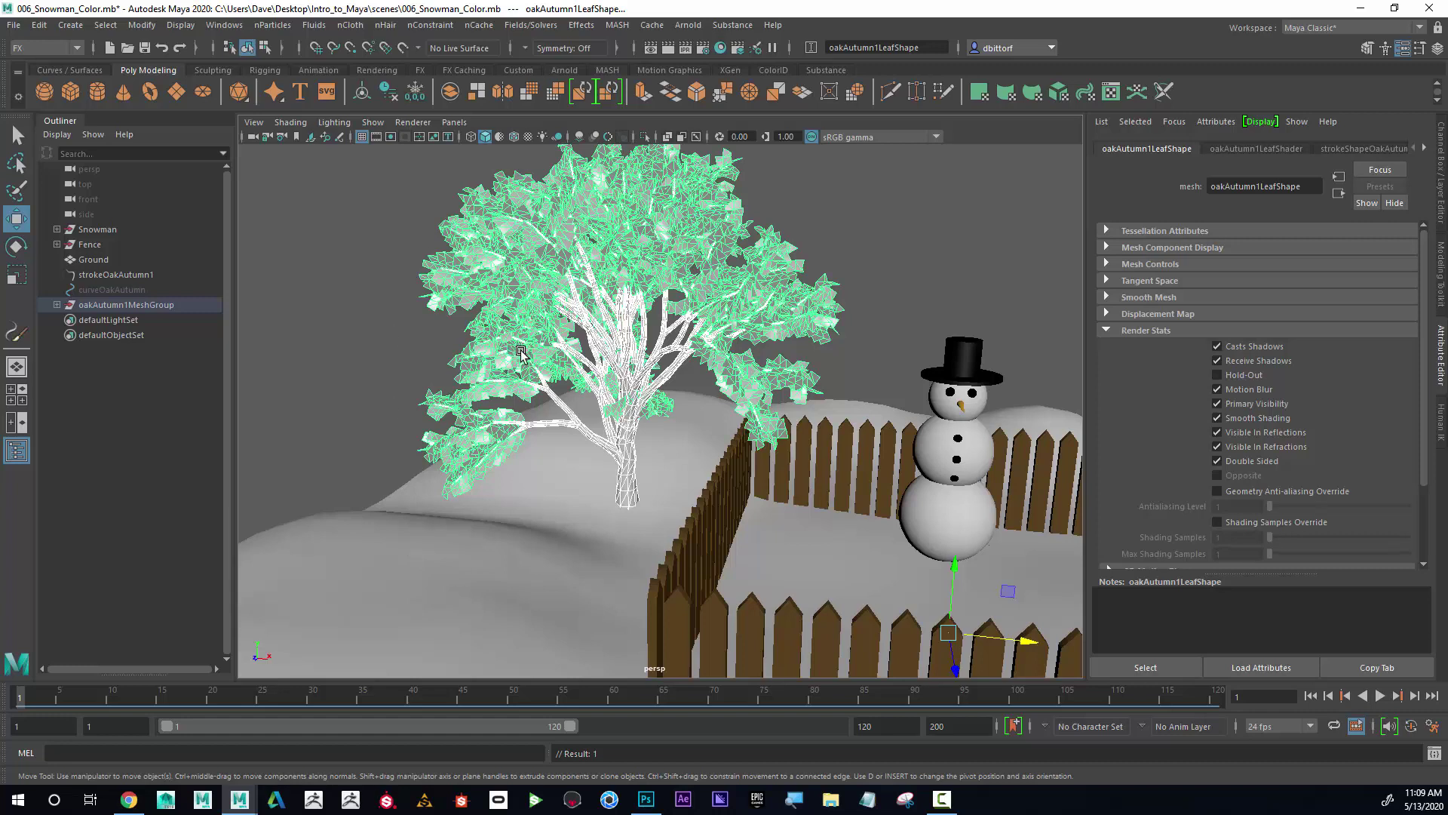
{"action": "left_click", "coordinate": [720, 364]}
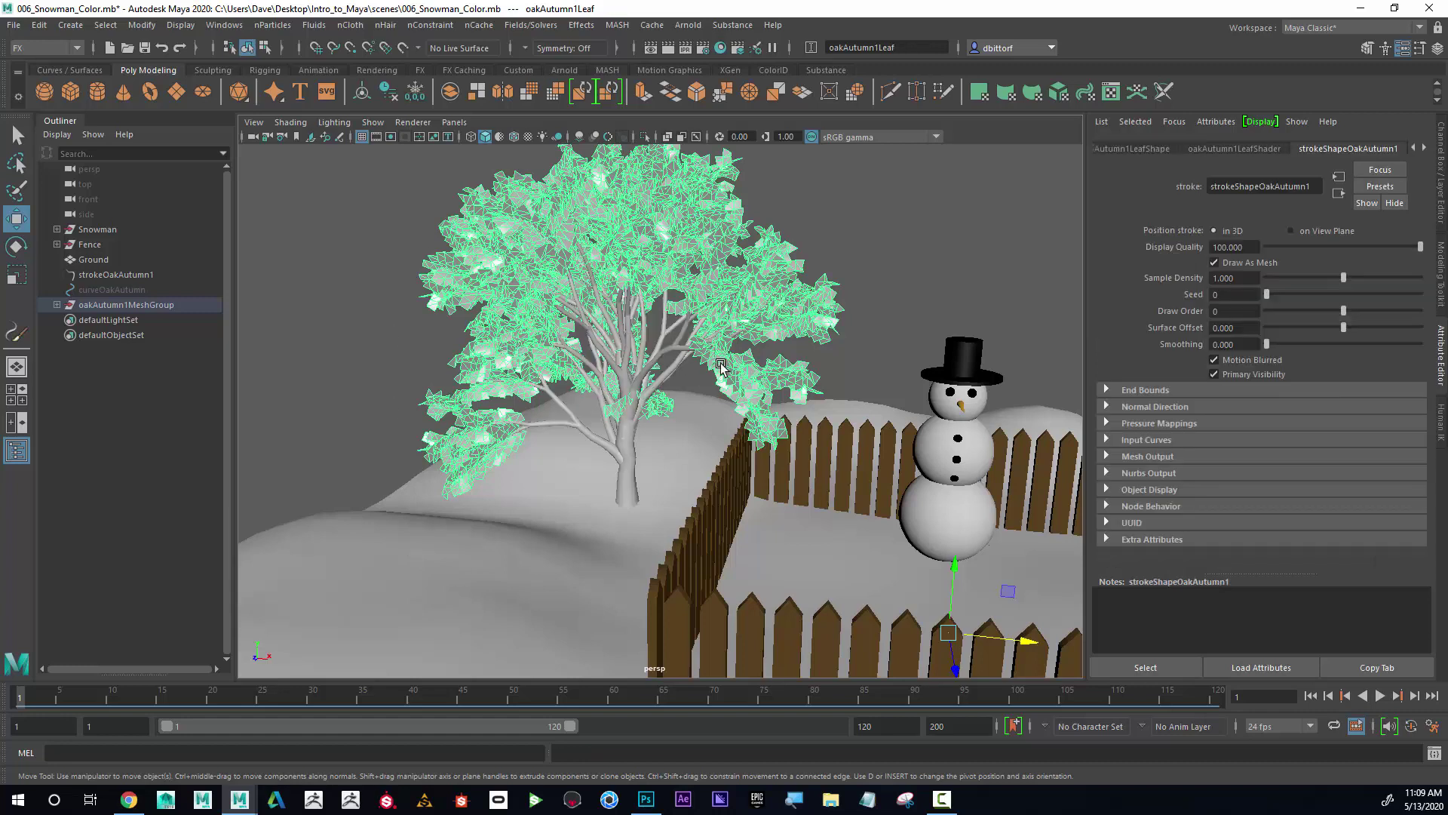
{"action": "key", "text": "Delete"}
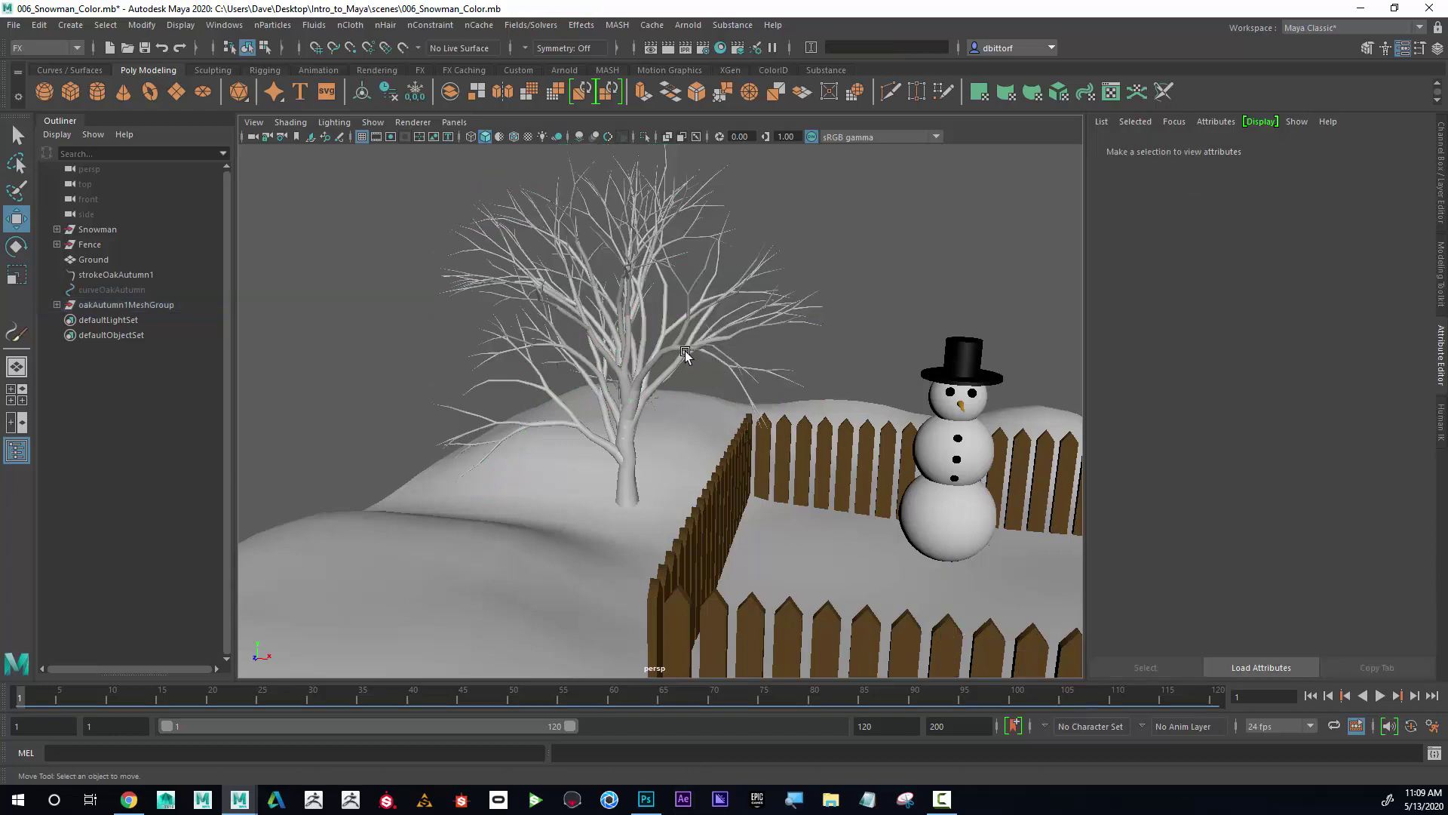
{"action": "left_click_drag", "start_coordinate": [685, 351], "coordinate": [646, 354], "text": "alt"}
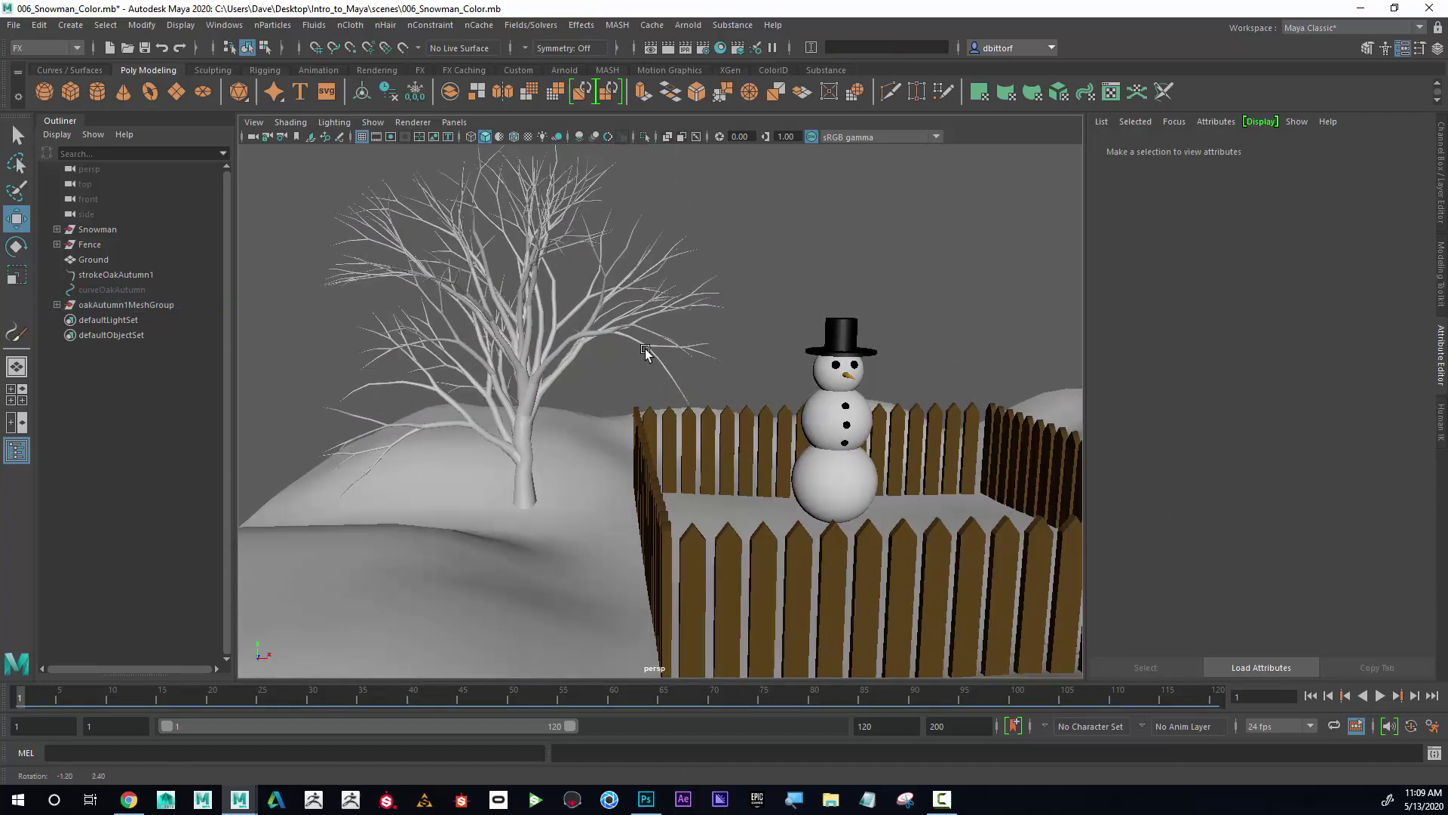
{"action": "left_click_drag", "start_coordinate": [646, 353], "coordinate": [676, 502], "text": "alt"}
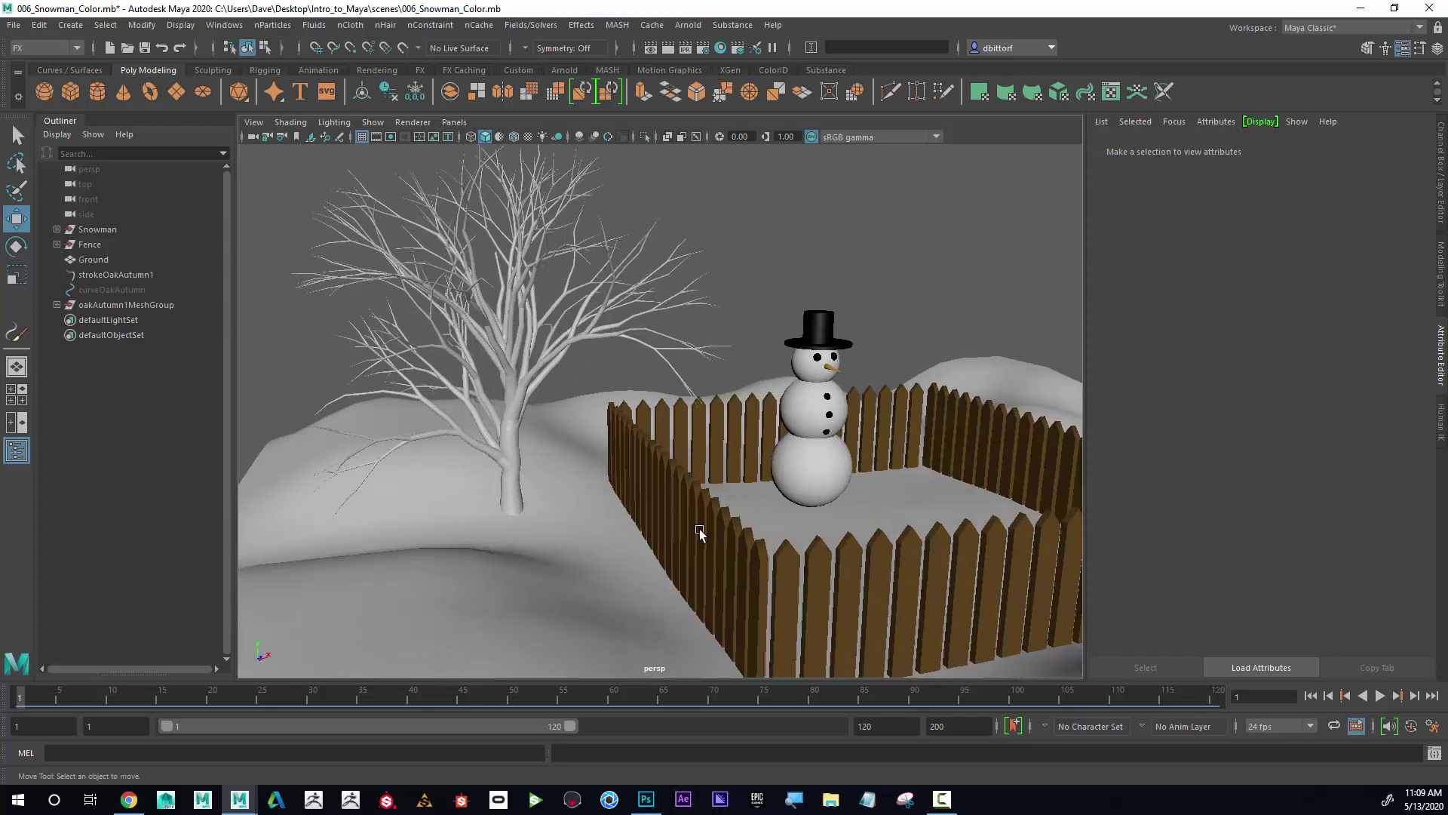
{"action": "mouse_move", "coordinate": [857, 571]}
{"action": "left_mouse_down", "text": "alt"}
{"action": "mouse_move", "coordinate": [801, 562]}
{"action": "mouse_move", "coordinate": [832, 555]}
{"action": "left_mouse_up", "text": "alt"}
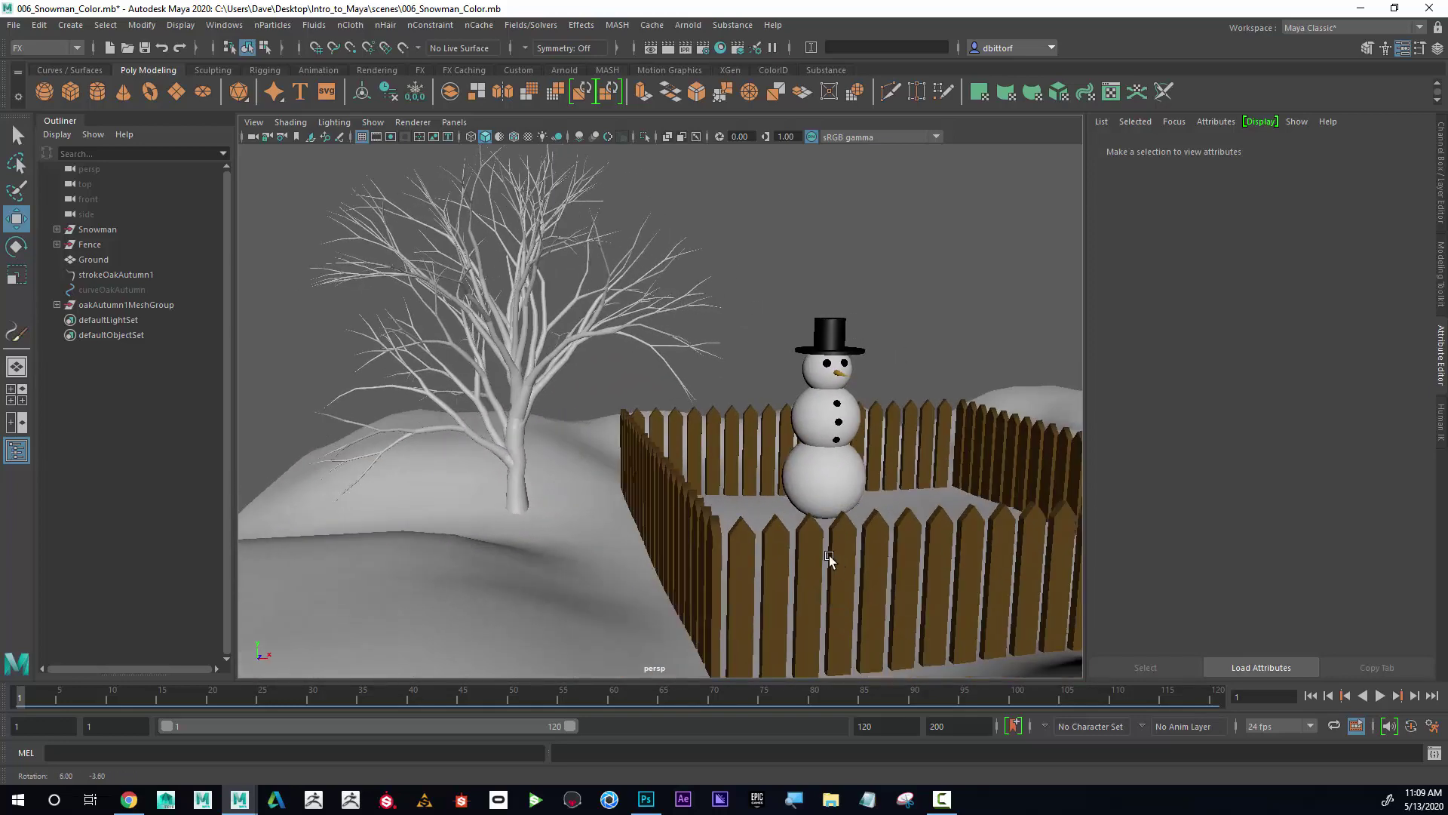
Assign the existing Brown material to the bare tree, then deselect to check the colour.
{"action": "left_click", "coordinate": [554, 360]}
{"action": "right_click", "coordinate": [554, 359]}
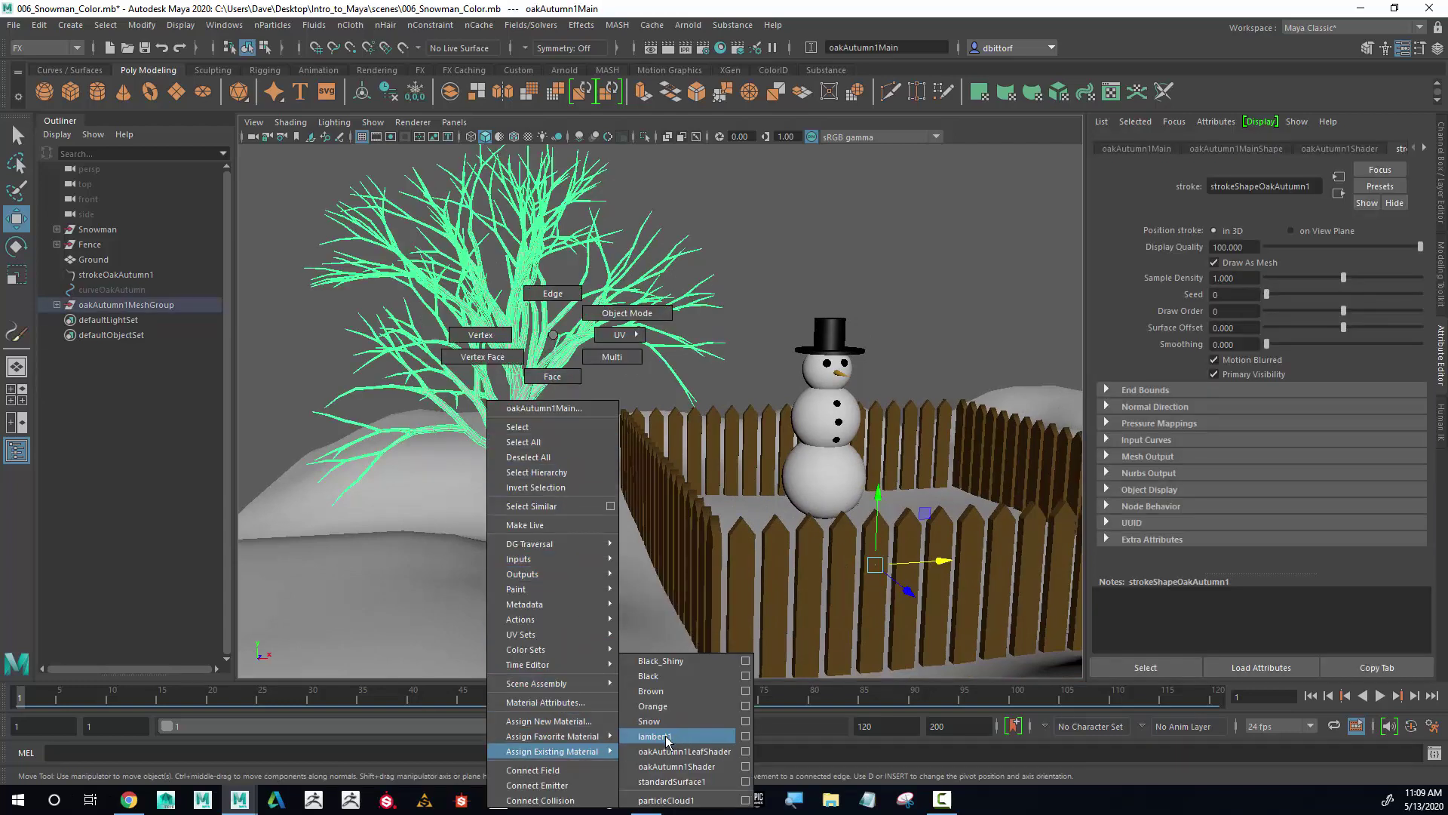
{"action": "mouse_move", "coordinate": [553, 752]}
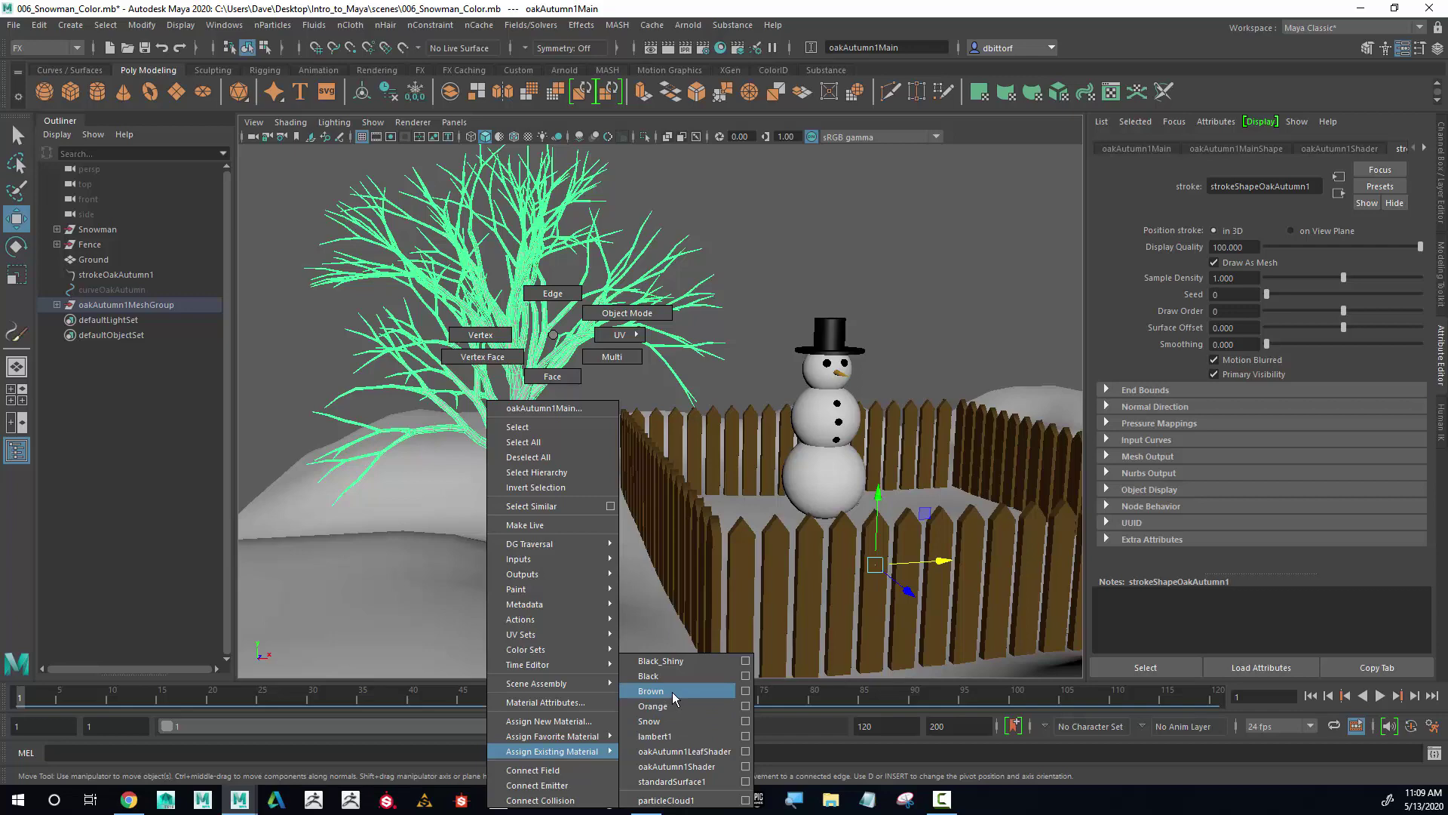
{"action": "left_click", "coordinate": [673, 697]}
{"action": "left_click", "coordinate": [603, 378]}
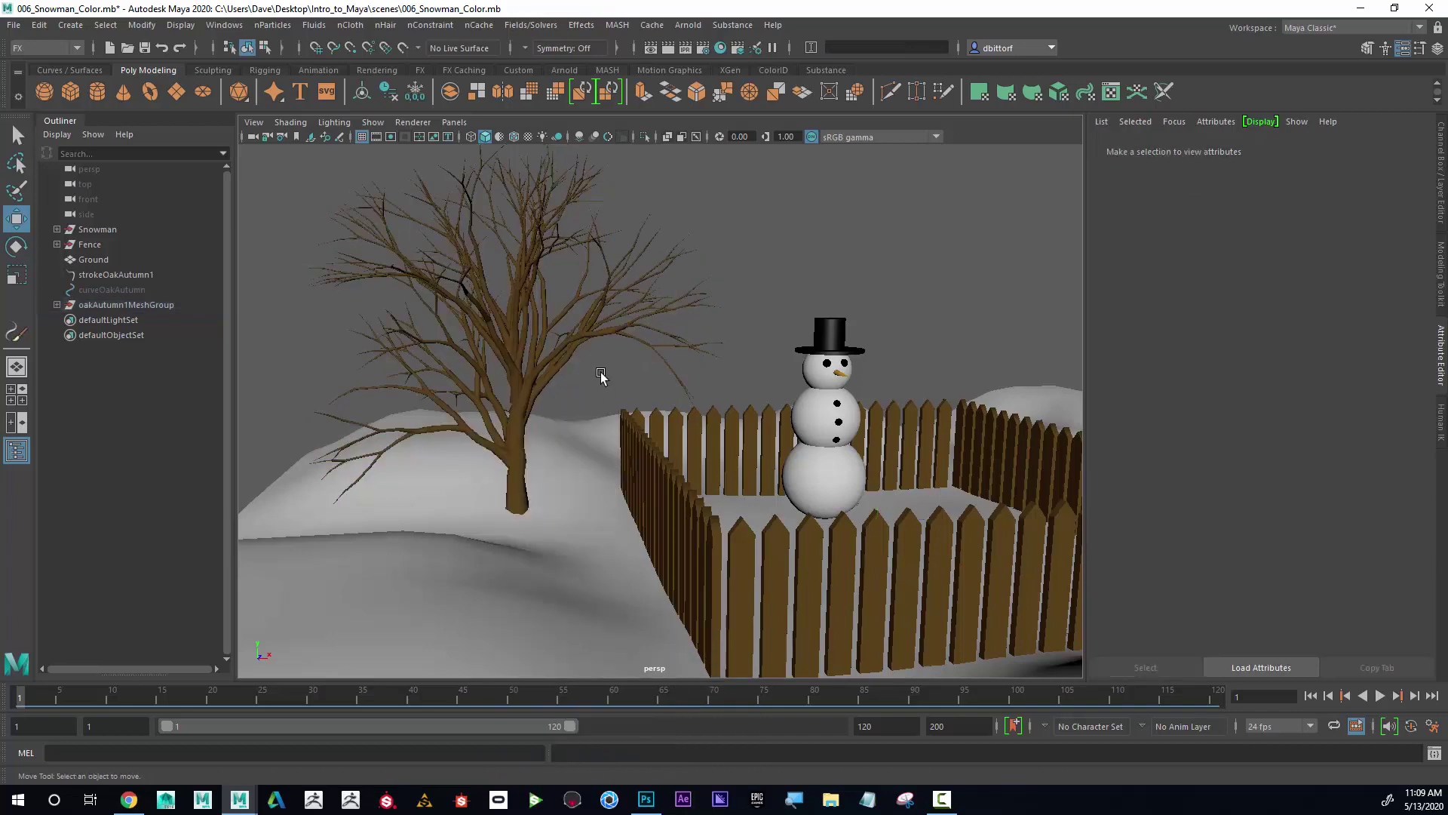
{"action": "left_click_drag", "start_coordinate": [668, 388], "coordinate": [591, 407], "text": "alt"}
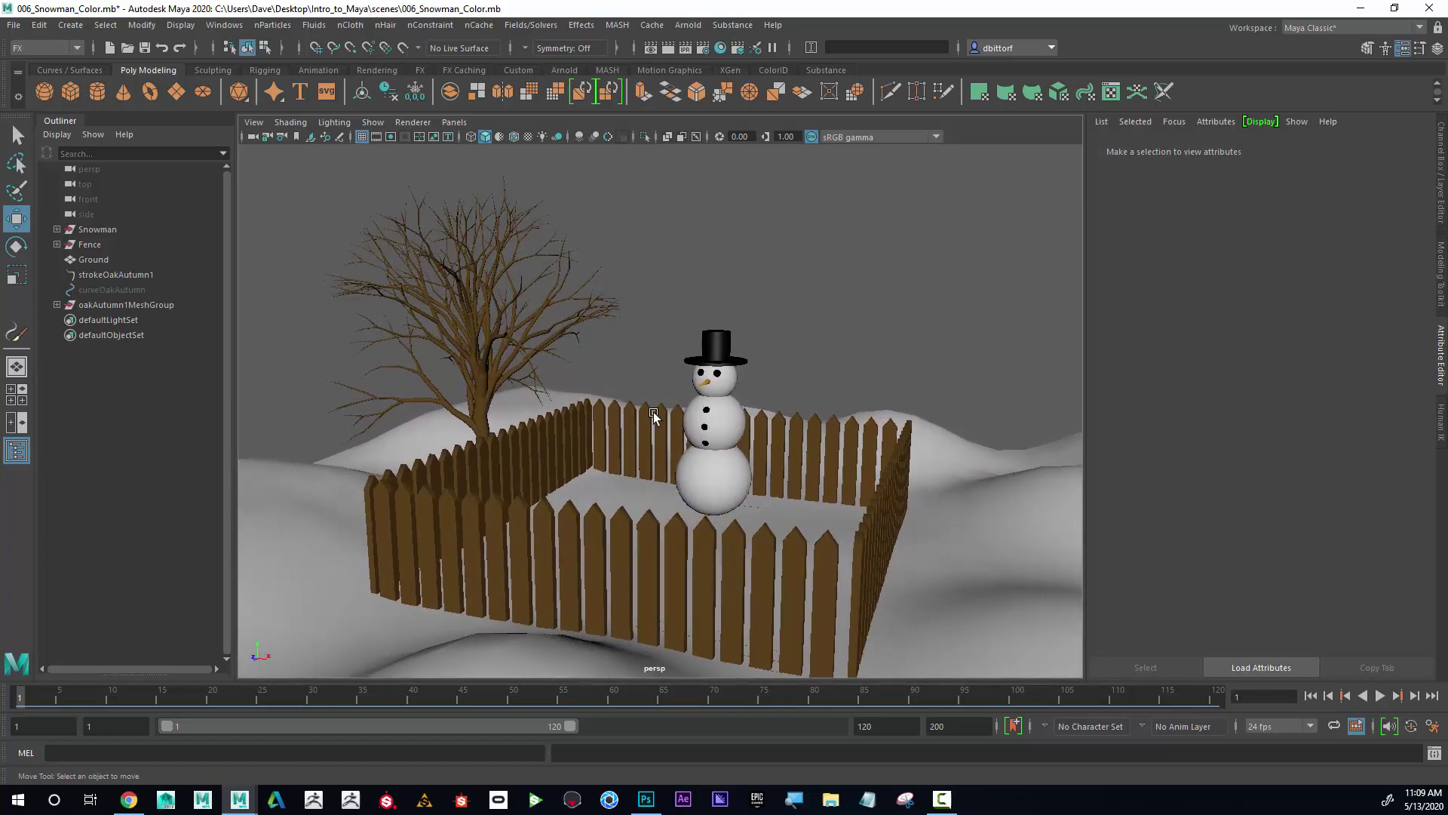
{"action": "left_click_drag", "start_coordinate": [592, 408], "coordinate": [663, 416], "text": "alt"}
{"action": "scroll", "coordinate": [664, 417], "scroll_direction": "up", "scroll_amount": 3}
{"action": "scroll", "coordinate": [671, 410], "scroll_direction": "up", "scroll_amount": 2}
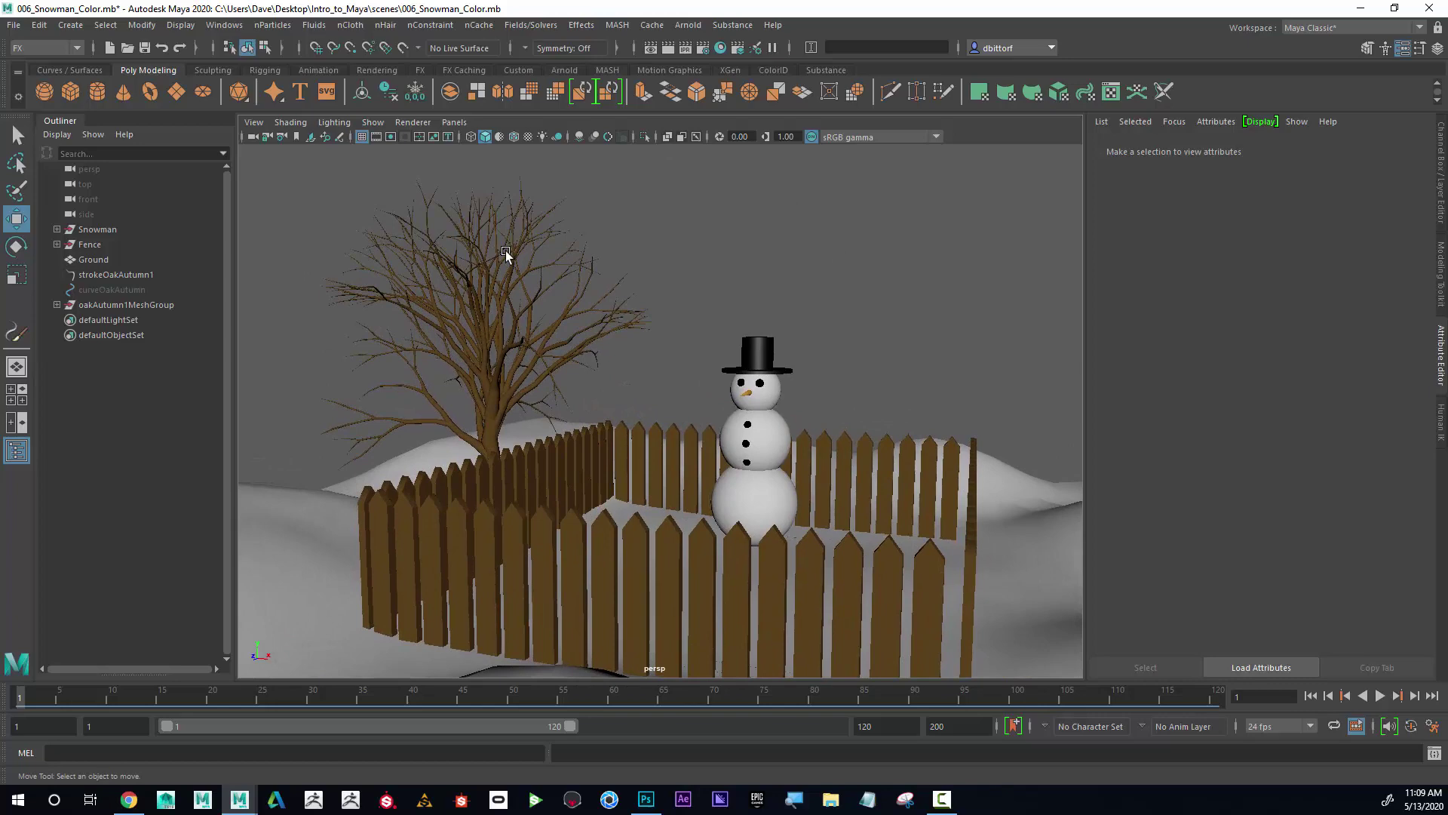
{"action": "left_click_drag", "start_coordinate": [467, 401], "coordinate": [531, 412], "text": "alt"}
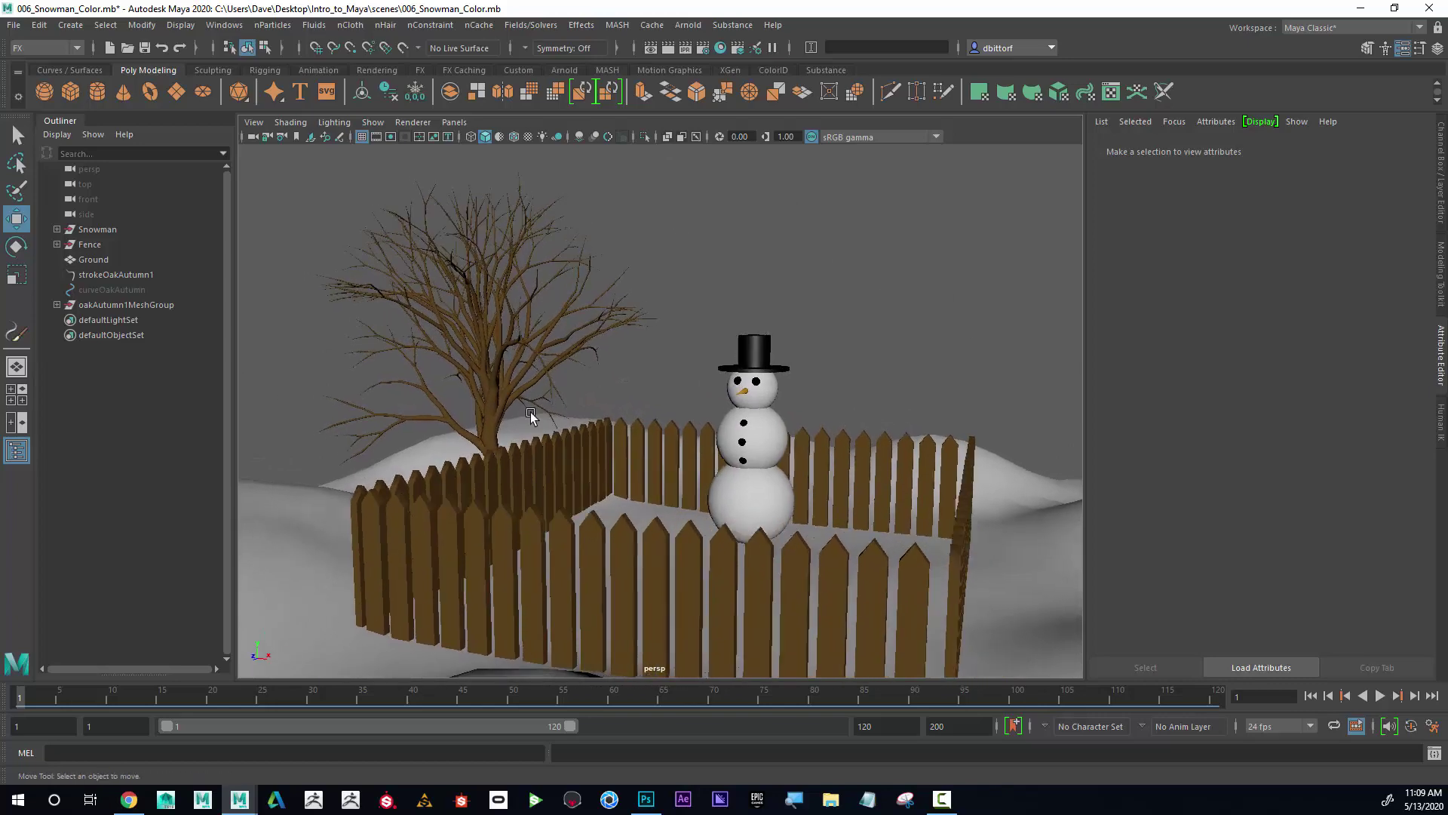